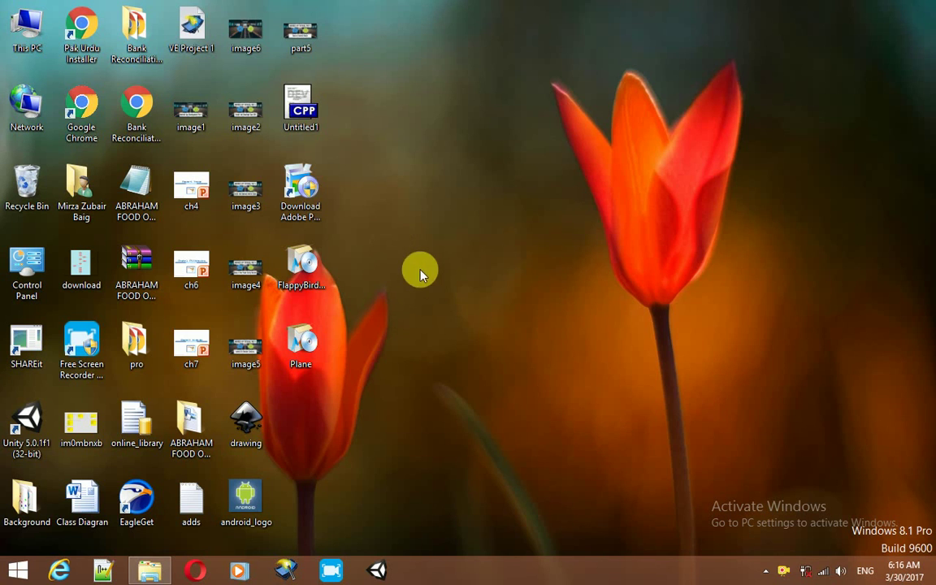
Launch Unity 5.0.1f1 from the taskbar to reach the Projects list
left_click(378, 570)
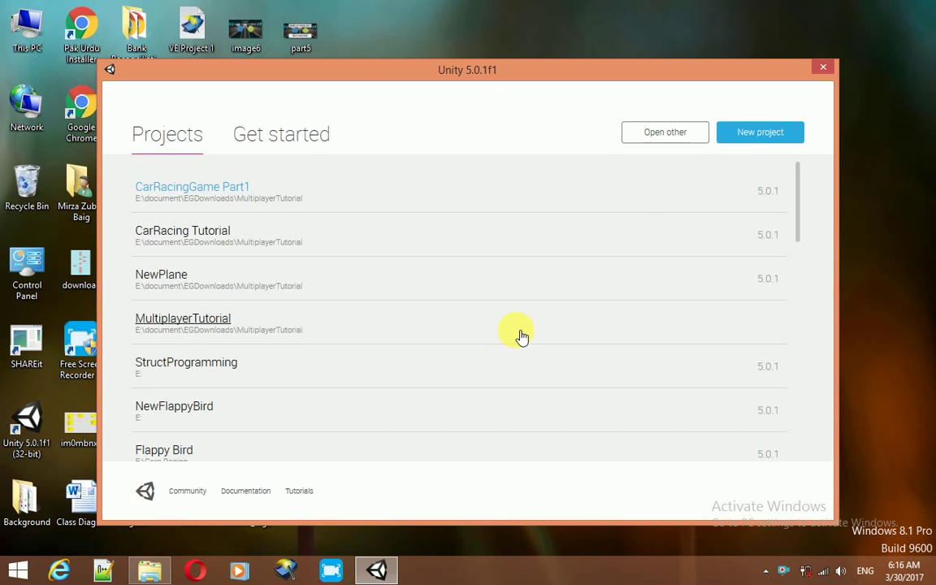
Create a new 3D project named RacingTutorial_Part1
left_click(764, 133)
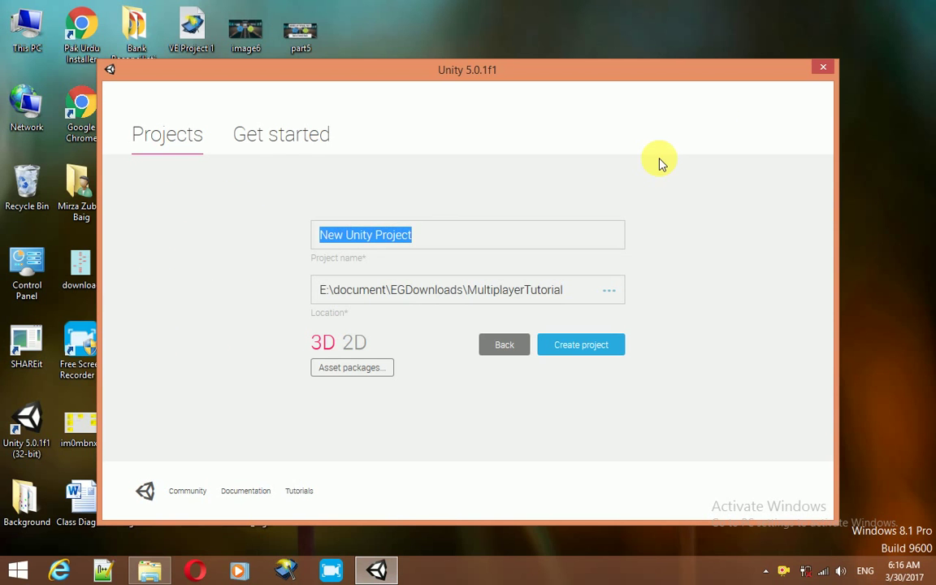
type("Racin")
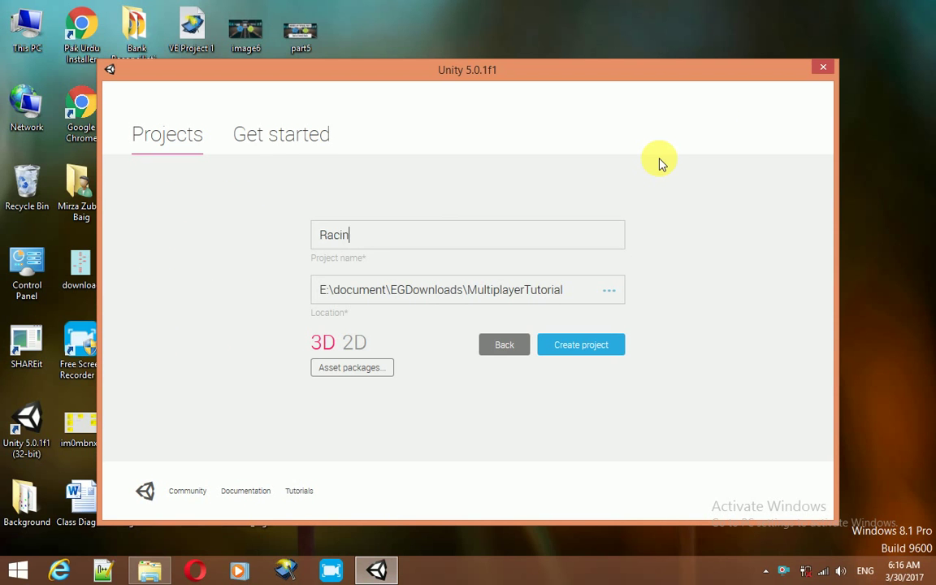
type("gTut")
type("oria")
type("l_")
type("Part1")
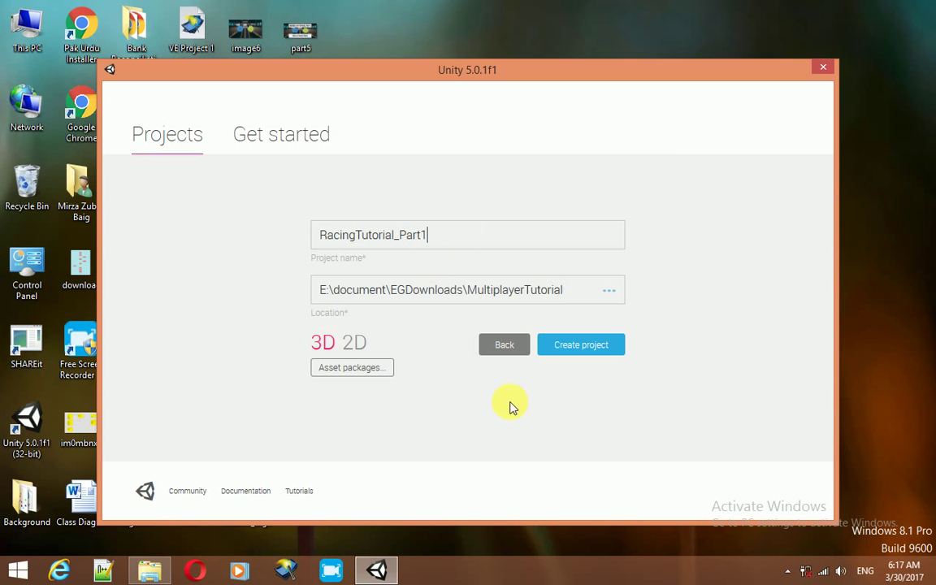
left_click(608, 346)
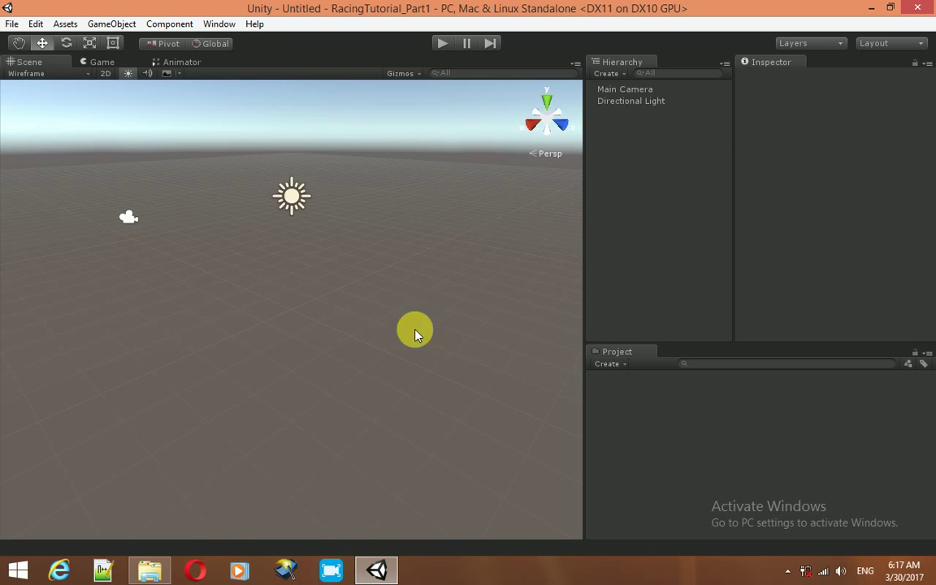
Drag the Road folder from E:\NewRacing\Assets in File Explorer into the new Unity project
left_click(871, 9)
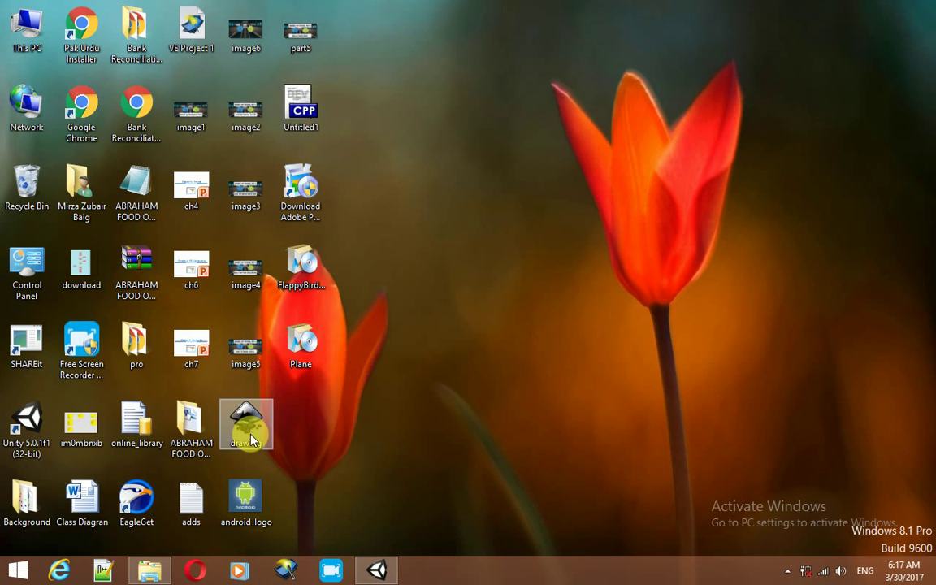
left_click(159, 569)
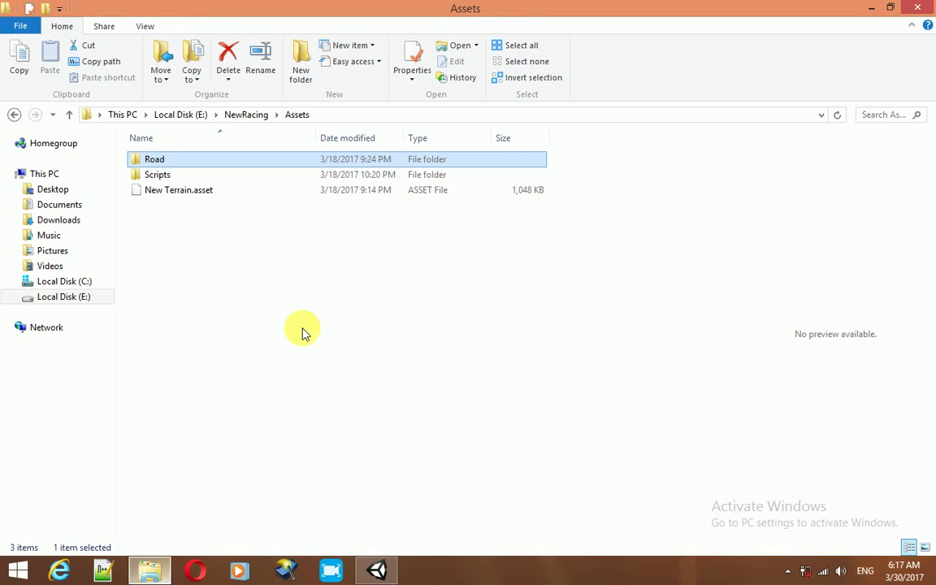
mouse_move(165, 164)
left_mouse_down()
mouse_move(393, 492)
mouse_move(648, 445)
left_mouse_up()
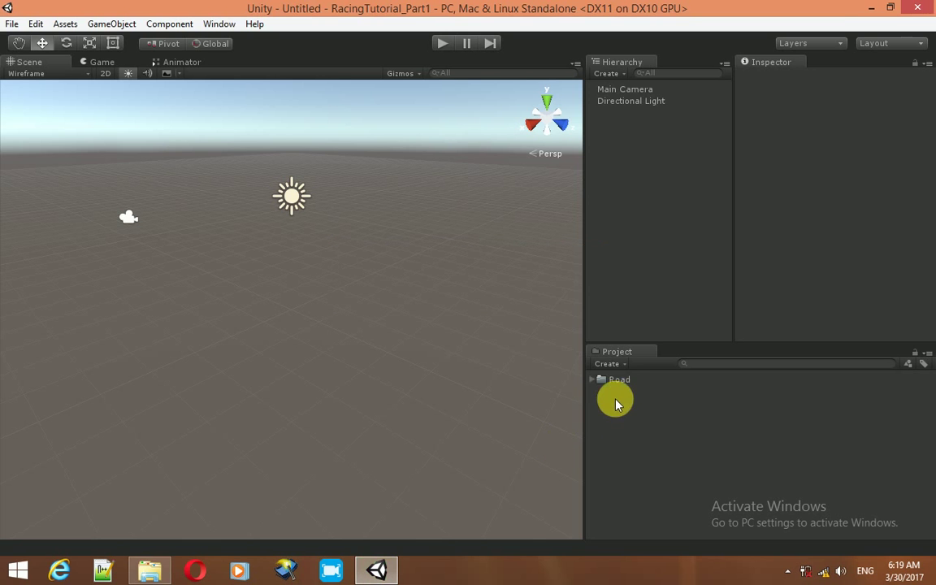
Create a folder named Assets in the Project panel and move Road into it
left_click(616, 363)
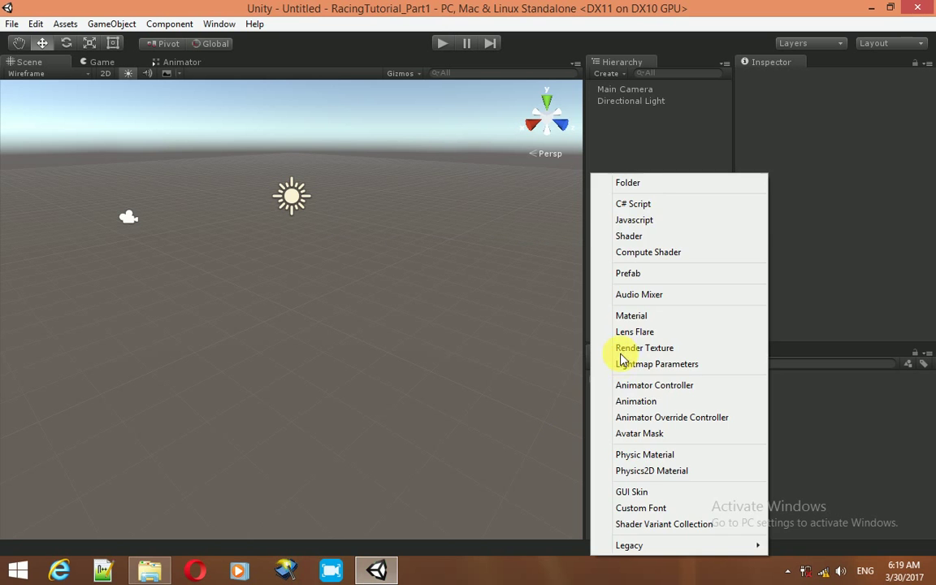
left_click(647, 184)
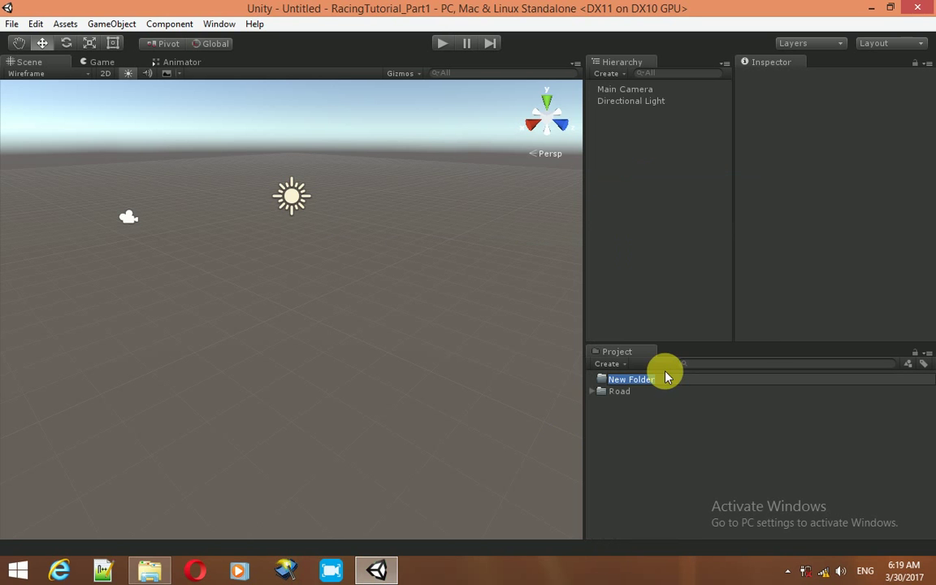
type("Assets")
key("Return")
mouse_move(665, 376)
left_mouse_down()
mouse_move(617, 396)
mouse_move(629, 380)
left_mouse_up()
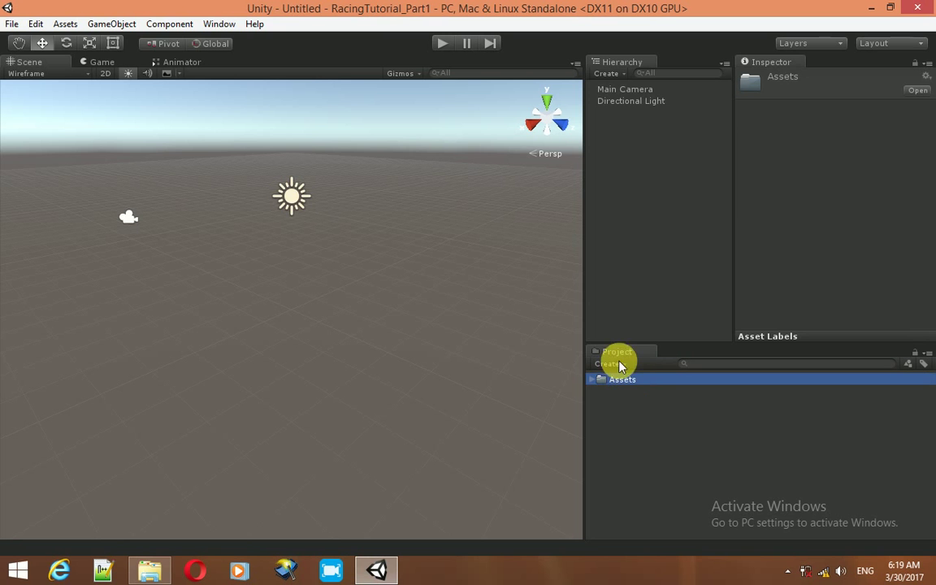
Add a Terrain through GameObject > 3D Object > Terrain
left_click(172, 26)
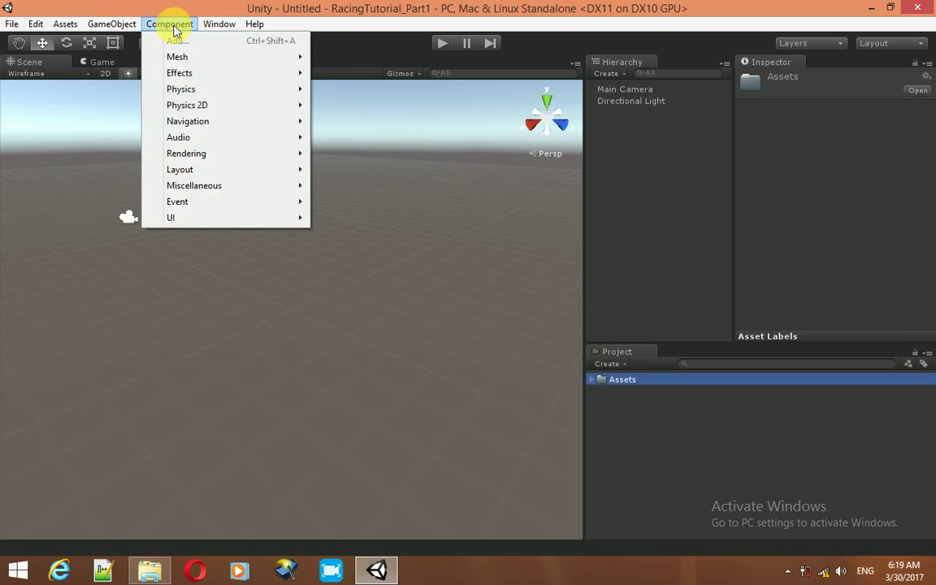
mouse_move(114, 24)
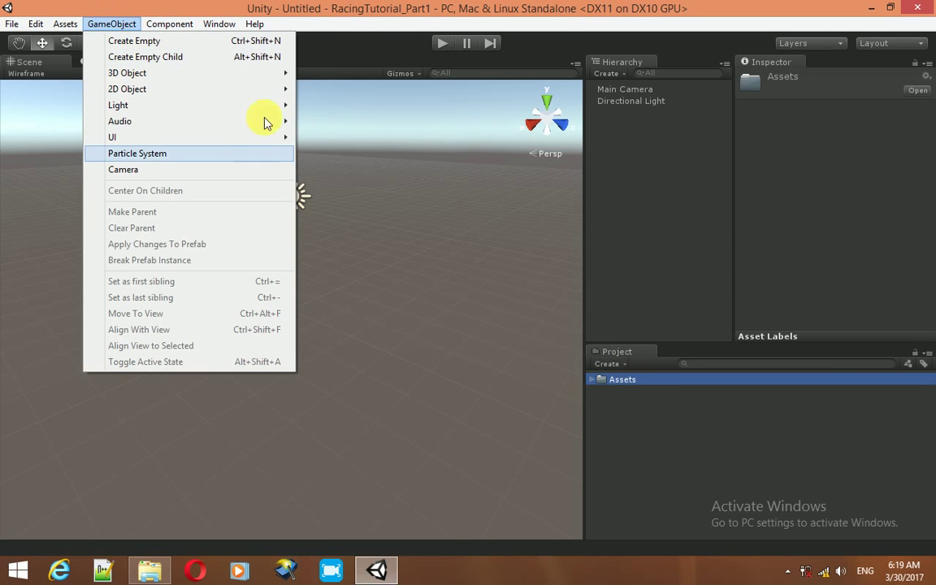
mouse_move(289, 77)
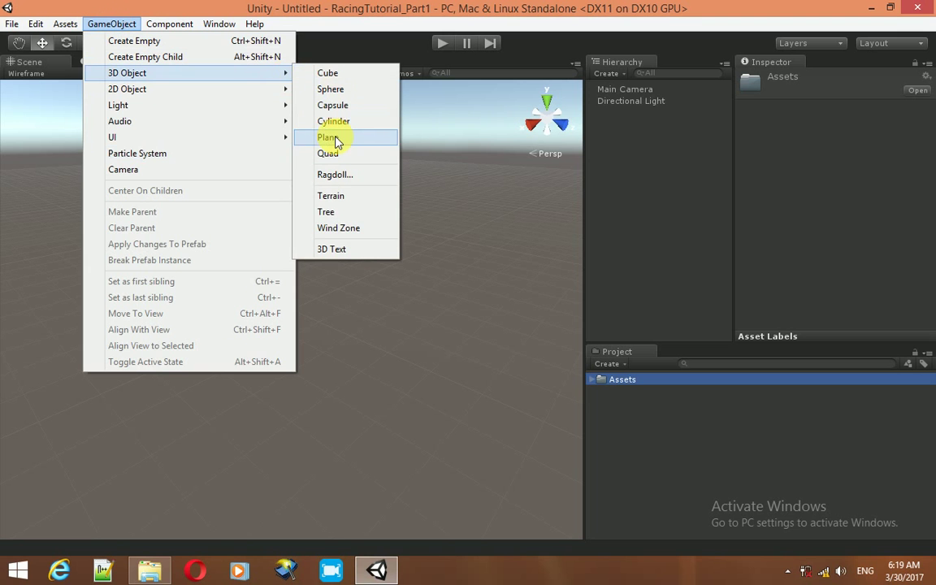
left_click(332, 199)
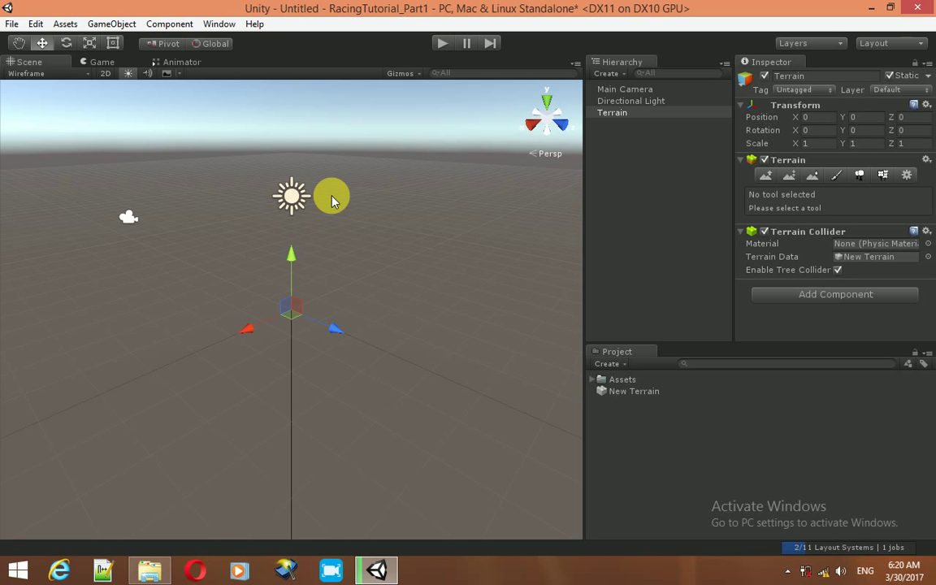
Switch the Scene view draw mode from Wireframe to Shaded
left_click_drag(407, 312, 360, 249, "alt")
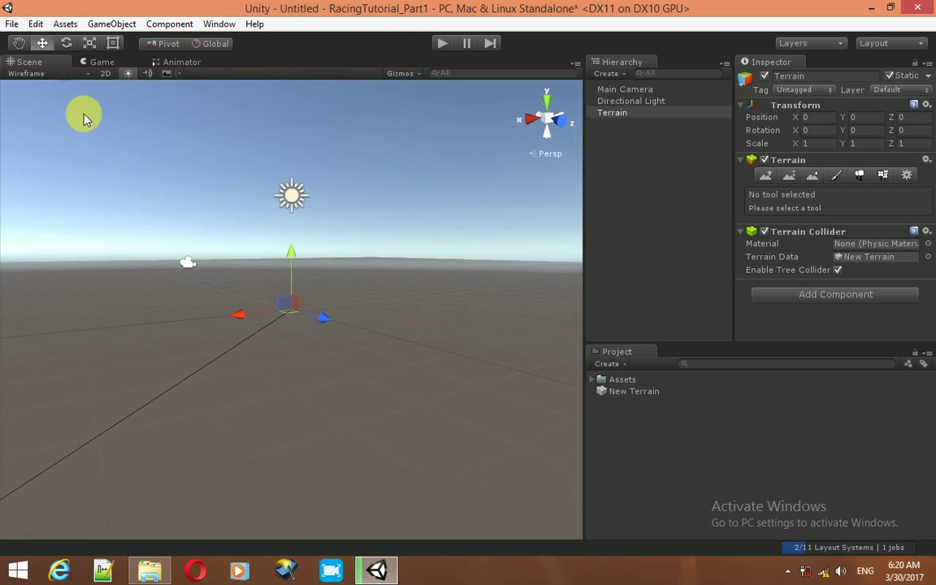
left_click(78, 74)
left_click(45, 97)
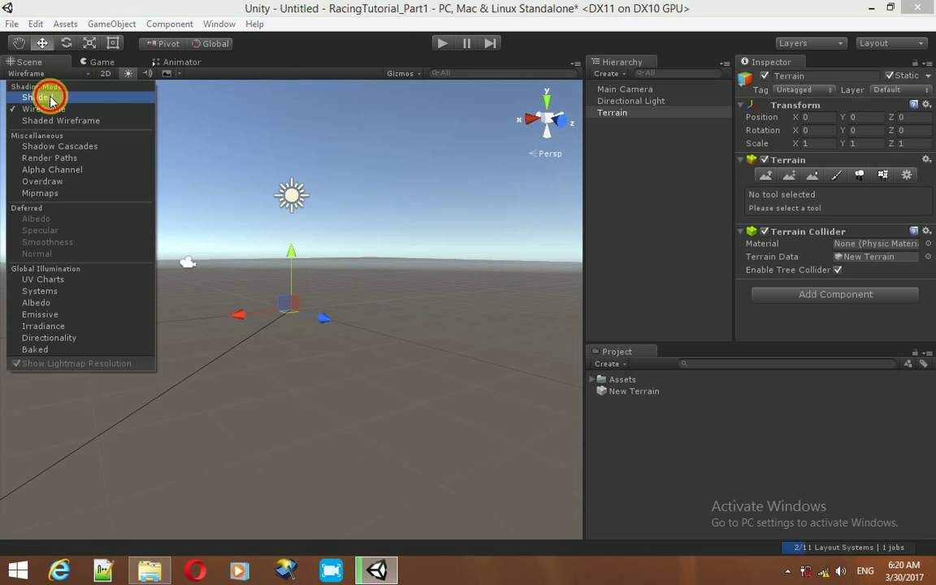
left_click(382, 278)
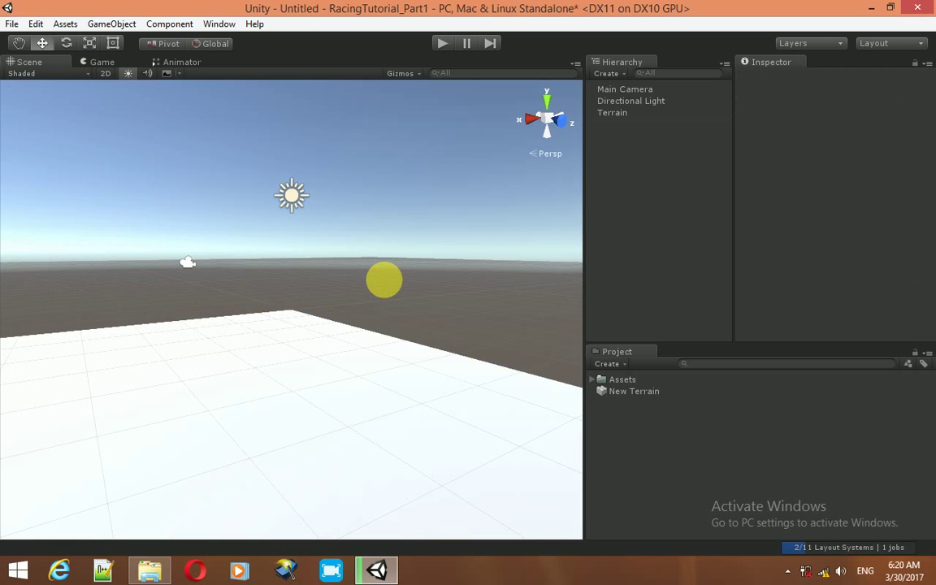
Orbit, zoom and pan the Scene view to frame the white terrain
left_click_drag(382, 278, 367, 350, "alt")
mouse_move(366, 350)
right_mouse_down("alt")
mouse_move(307, 171)
mouse_move(188, 474)
mouse_move(68, 10)
mouse_move(46, 510)
right_mouse_up("alt")
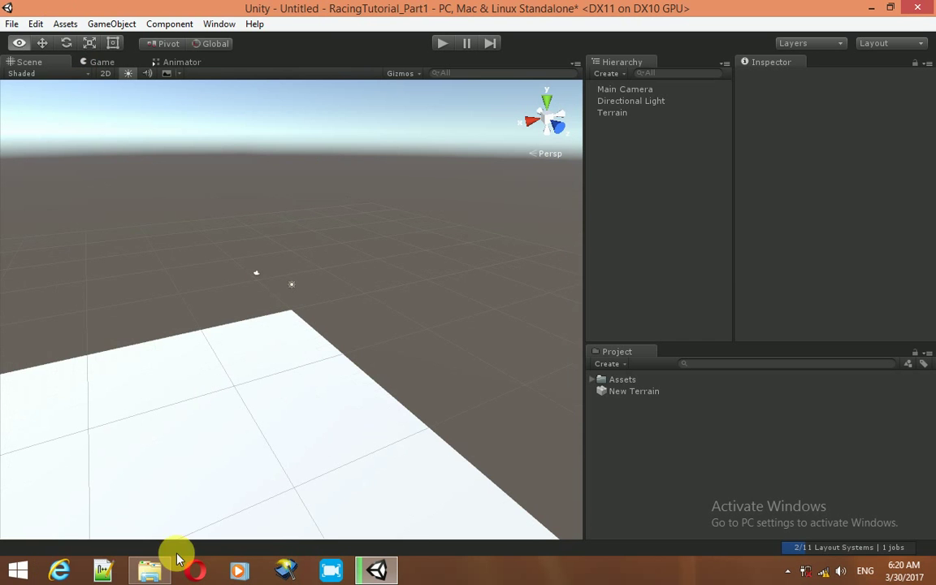
mouse_move(236, 472)
left_mouse_down("alt")
mouse_move(95, 446)
mouse_move(274, 359)
mouse_move(139, 398)
mouse_move(345, 293)
mouse_move(119, 339)
mouse_move(303, 236)
mouse_move(230, 221)
mouse_move(242, 172)
left_mouse_up("alt")
mouse_move(231, 161)
right_mouse_down("alt")
mouse_move(290, 543)
mouse_move(314, 83)
mouse_move(267, 26)
mouse_move(325, 77)
right_mouse_up("alt")
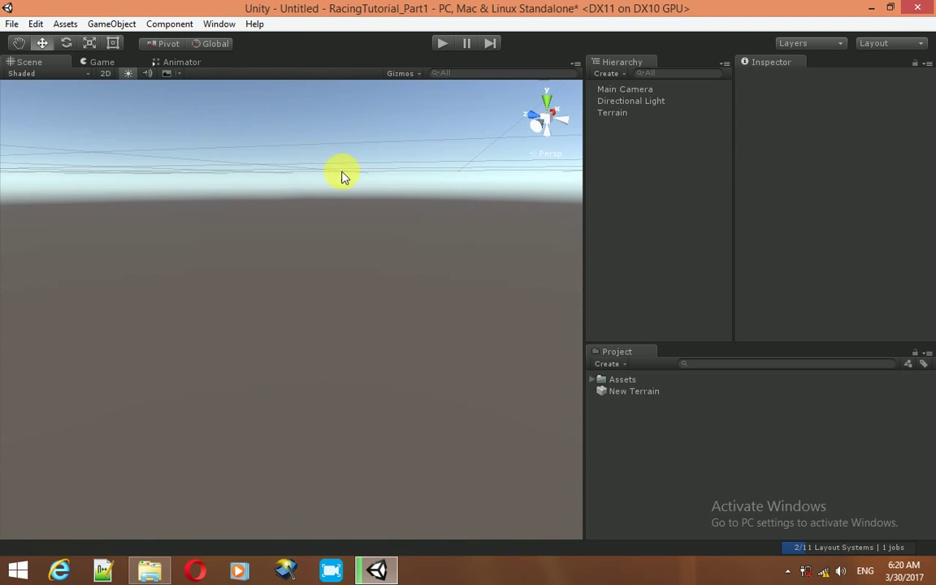
mouse_move(342, 176)
left_mouse_down("alt")
mouse_move(338, 282)
mouse_move(348, 242)
mouse_move(338, 213)
mouse_move(334, 267)
mouse_move(349, 315)
mouse_move(303, 8)
mouse_move(257, 305)
mouse_move(216, 106)
mouse_move(204, 103)
left_mouse_up("alt")
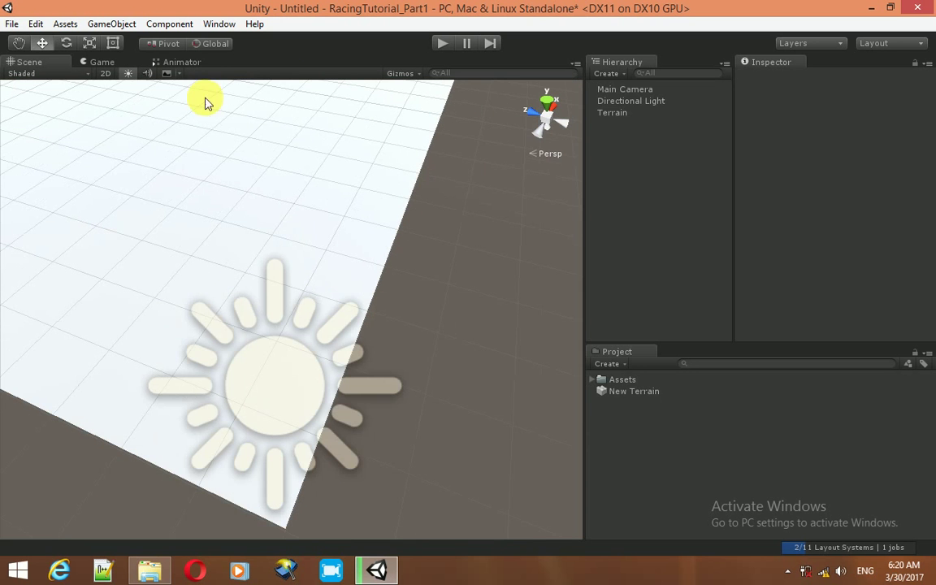
left_click(19, 43)
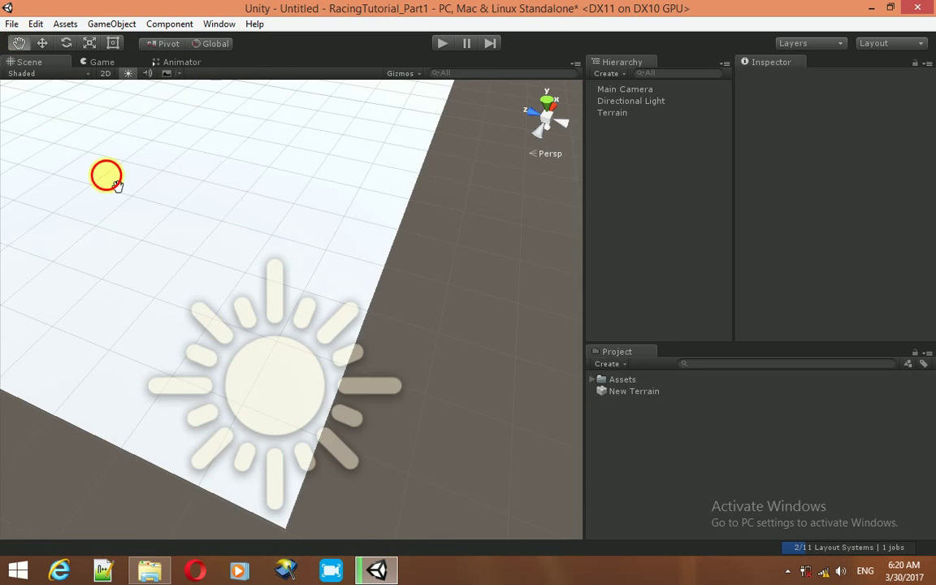
mouse_move(118, 186)
left_mouse_down()
mouse_move(180, 243)
mouse_move(304, 479)
mouse_move(272, 469)
mouse_move(302, 387)
left_mouse_up()
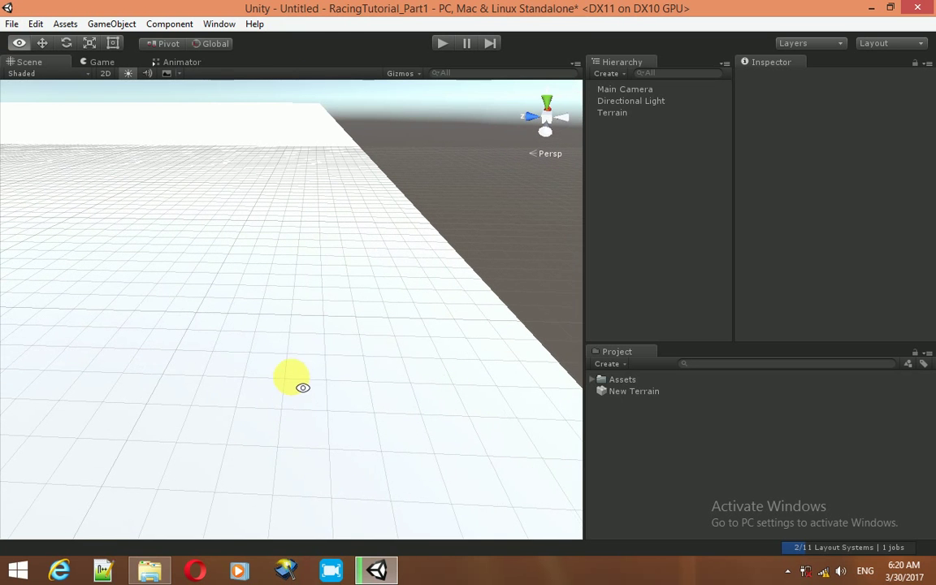
Drag the LopoCar prefab from Assets > Road onto the terrain
left_click(593, 380)
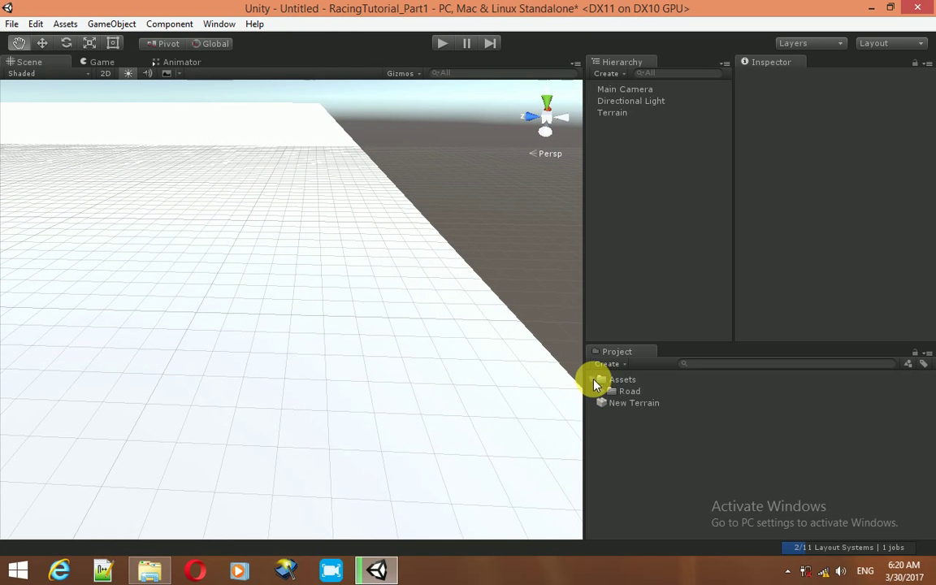
left_click(603, 391)
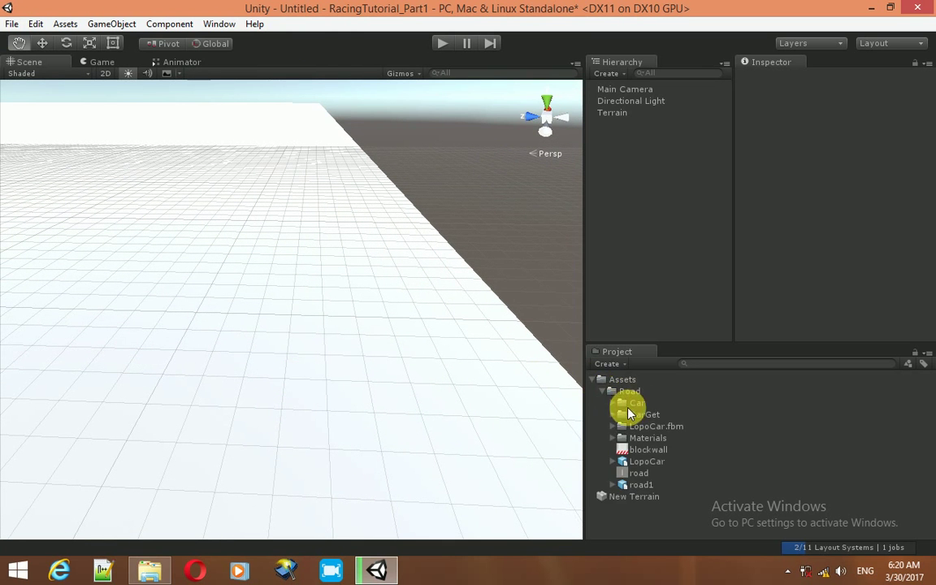
left_click(613, 403)
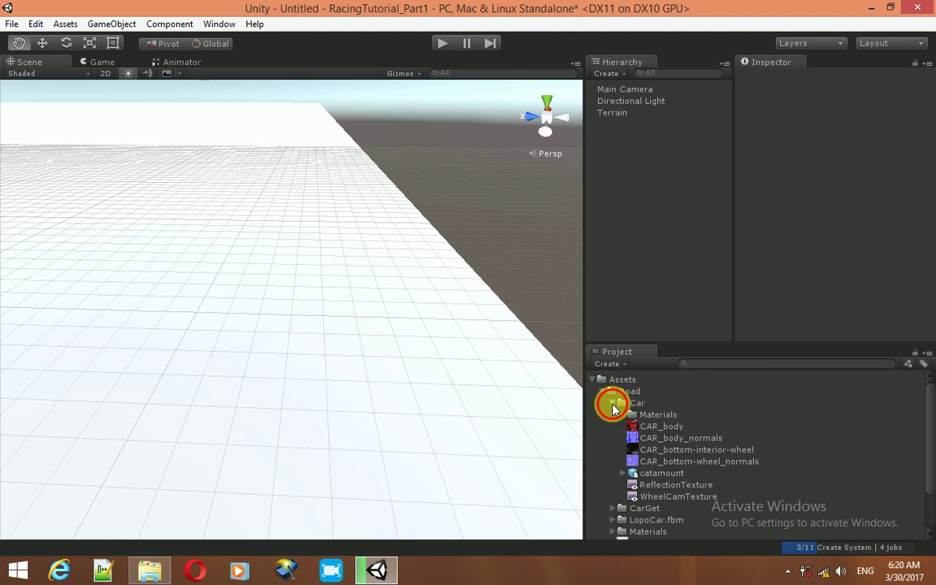
left_click(613, 403)
left_click(644, 460)
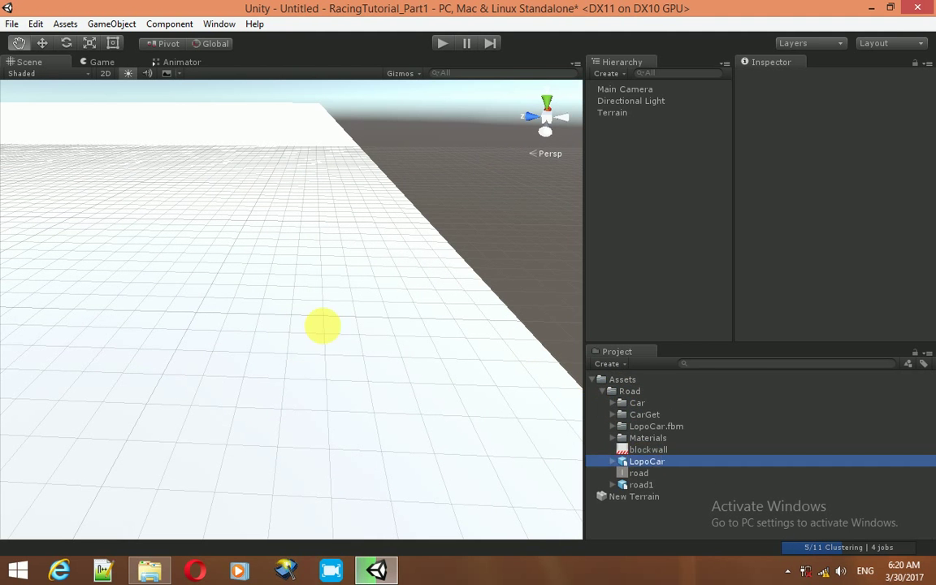
mouse_move(323, 325)
left_mouse_down()
mouse_move(249, 282)
mouse_move(238, 261)
left_mouse_up()
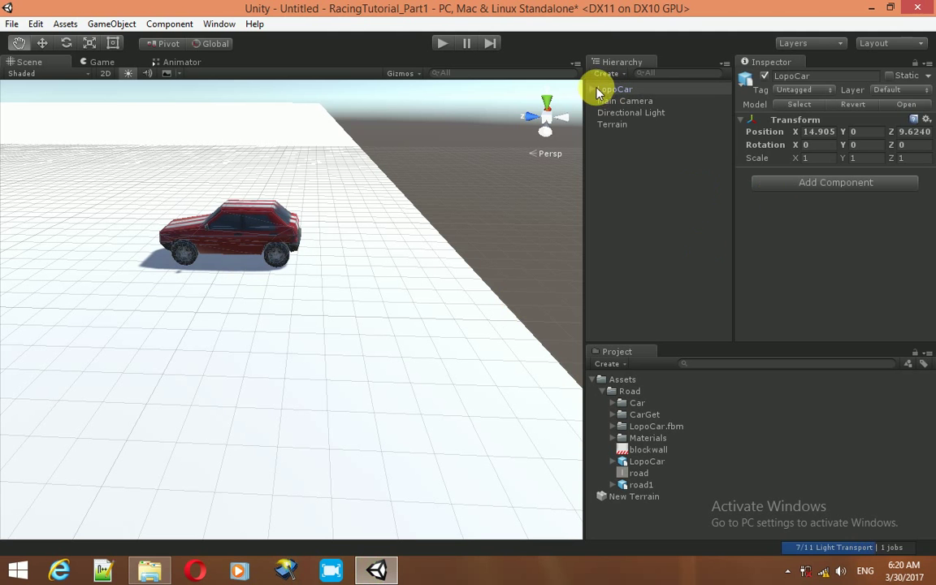
Add a Box Collider to LopoCar, removing an accidentally added Wheel Collider
left_click(831, 184)
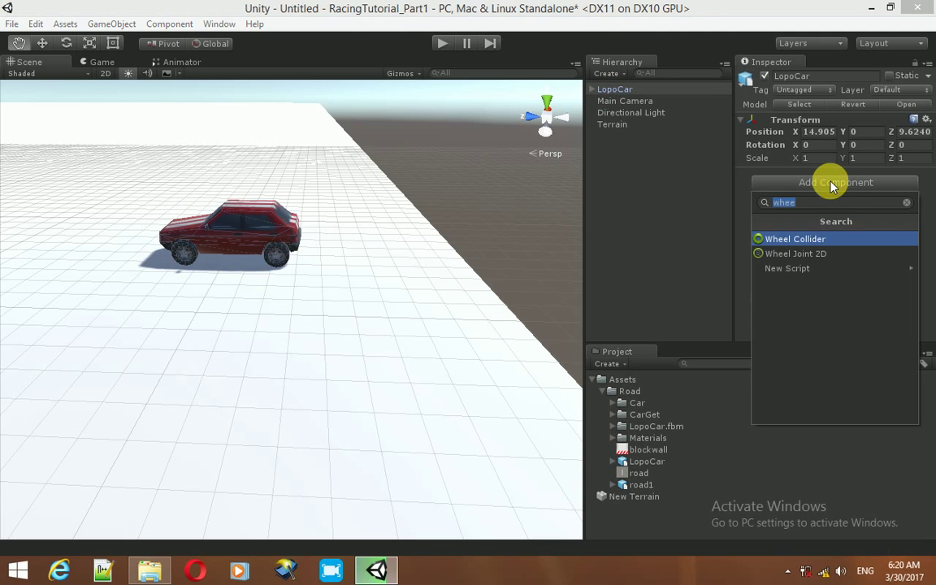
key("Return")
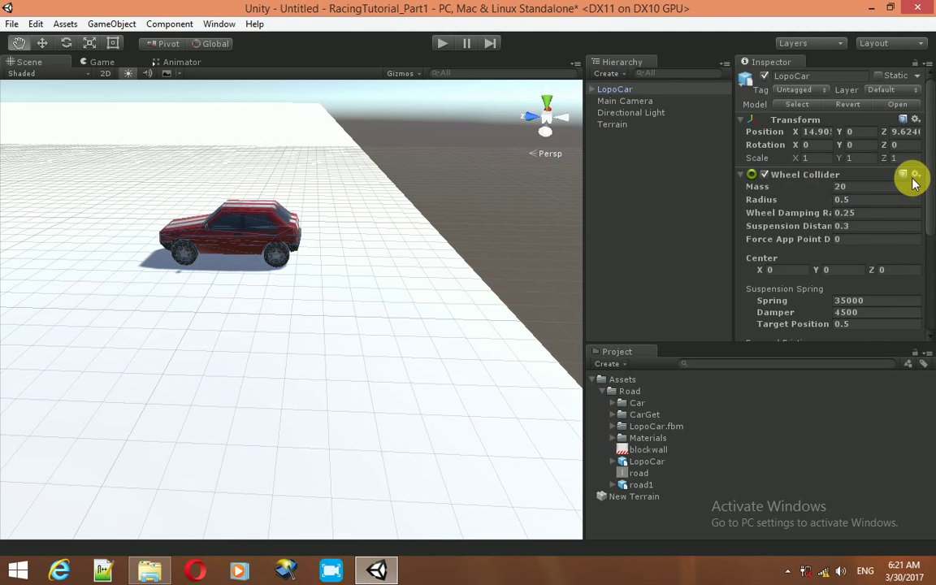
left_click(915, 175)
left_click(828, 211)
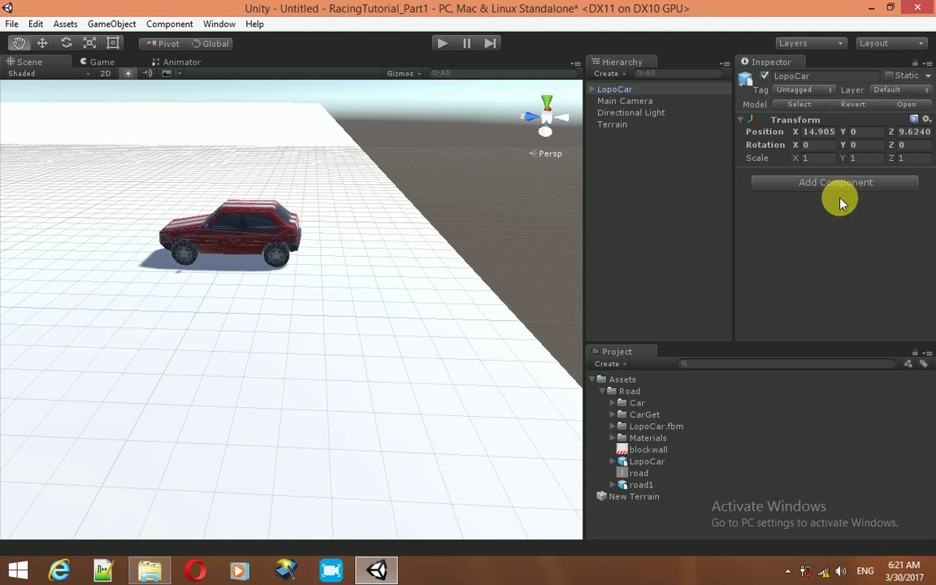
left_click(849, 184)
type("bo")
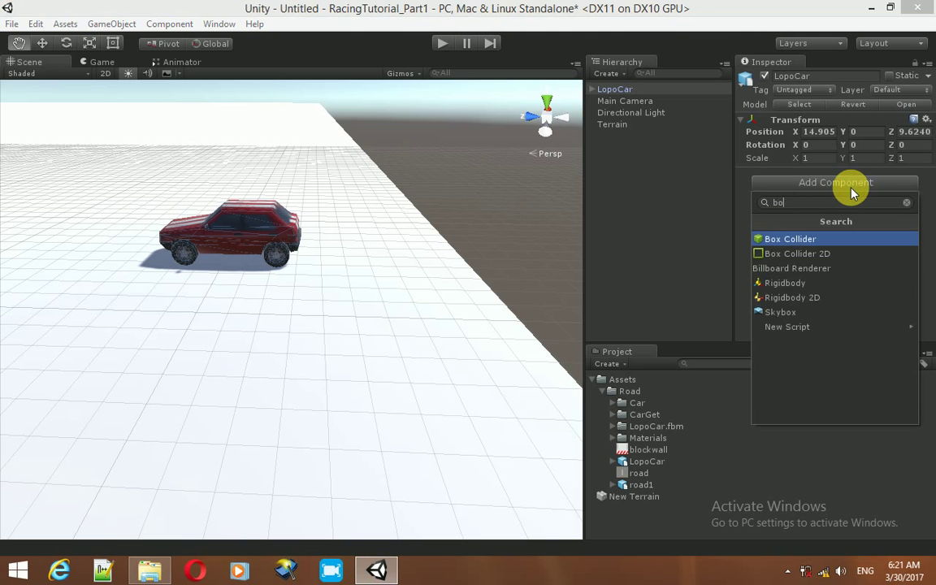
type("x")
key("Return")
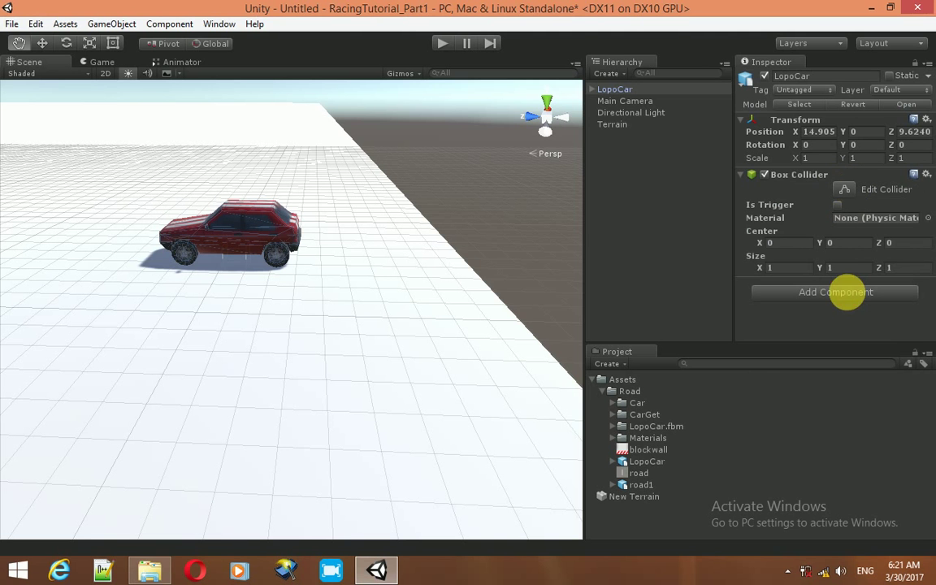
Add a Rigidbody to LopoCar and set its Mass to 1500
left_click(850, 294)
type("ri")
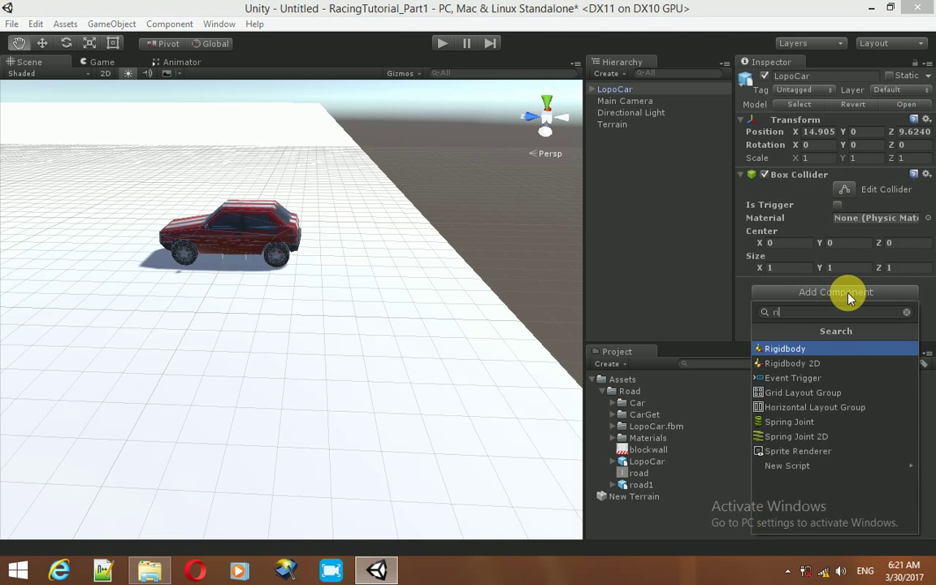
type("gid")
key("Return")
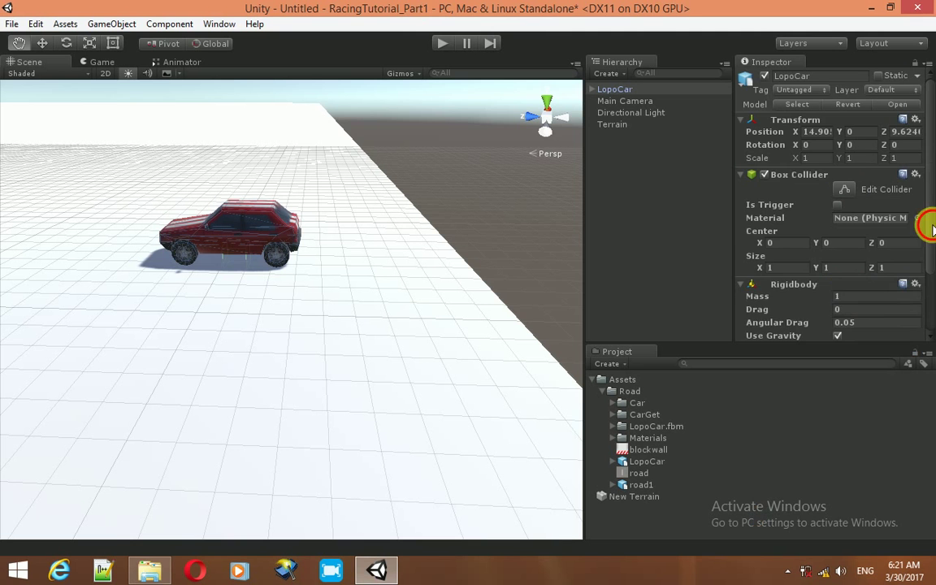
left_click_drag(929, 223, 928, 292)
left_click(867, 214)
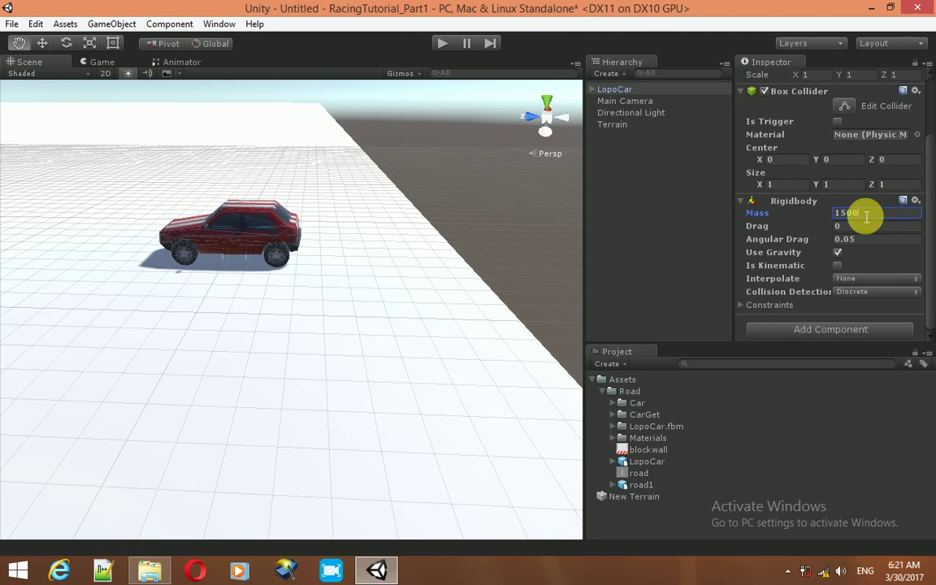
left_click_drag(866, 213, 837, 214)
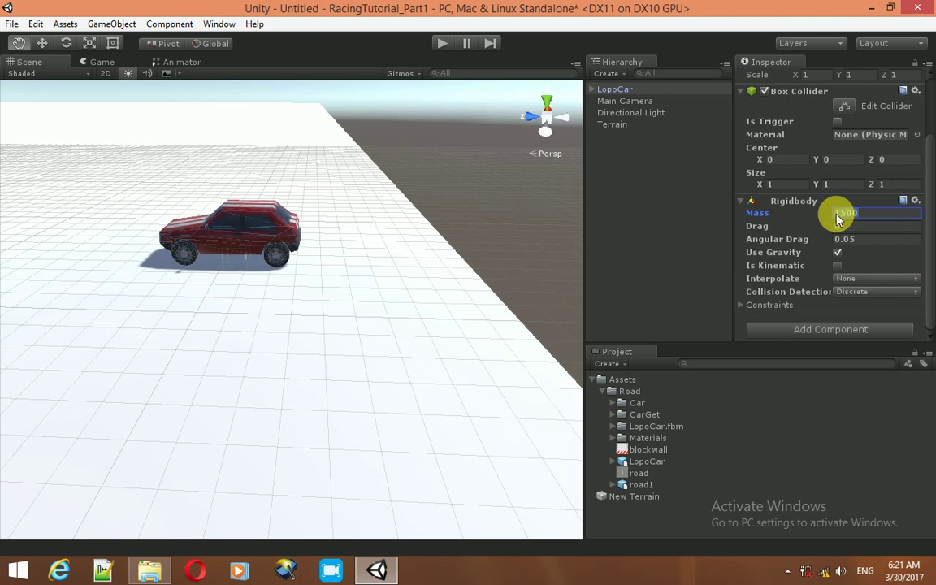
left_click(594, 91)
Create an empty child object named Wheels under LopoCar
right_click(617, 90)
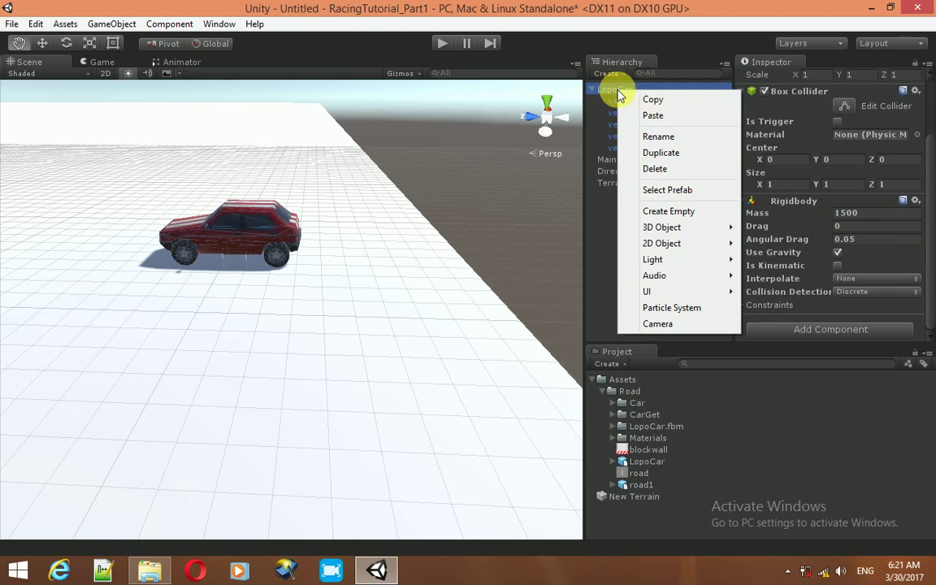
left_click(671, 211)
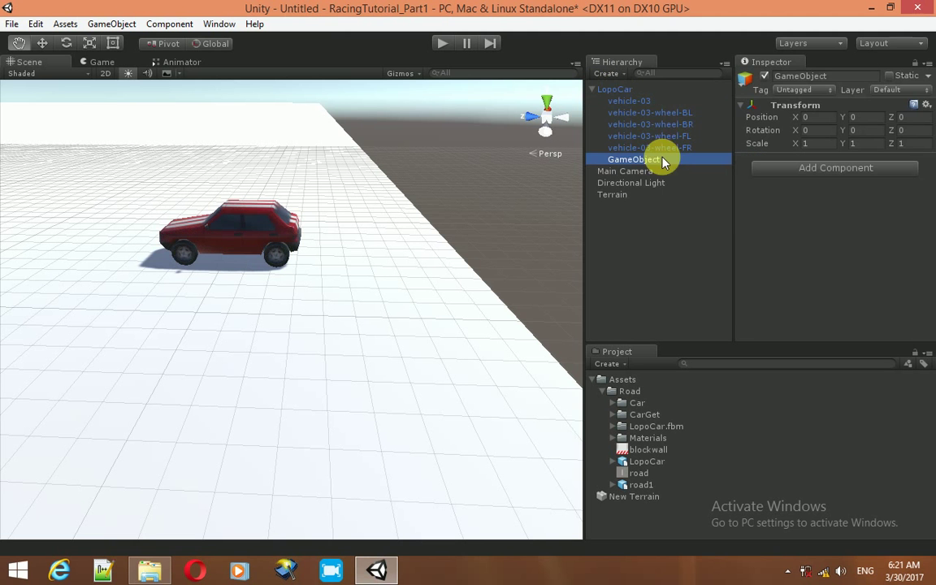
left_click(661, 162)
type("Wheels")
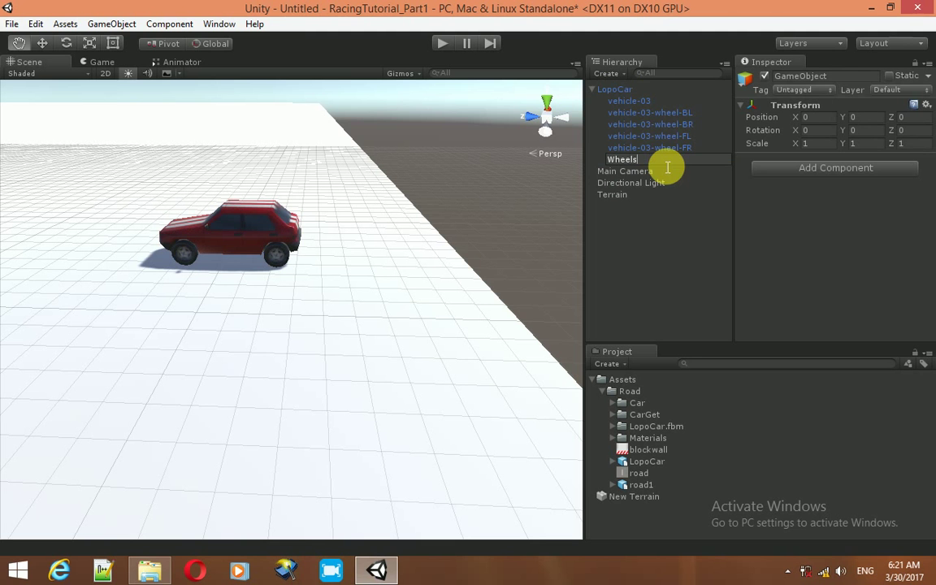
key("Return")
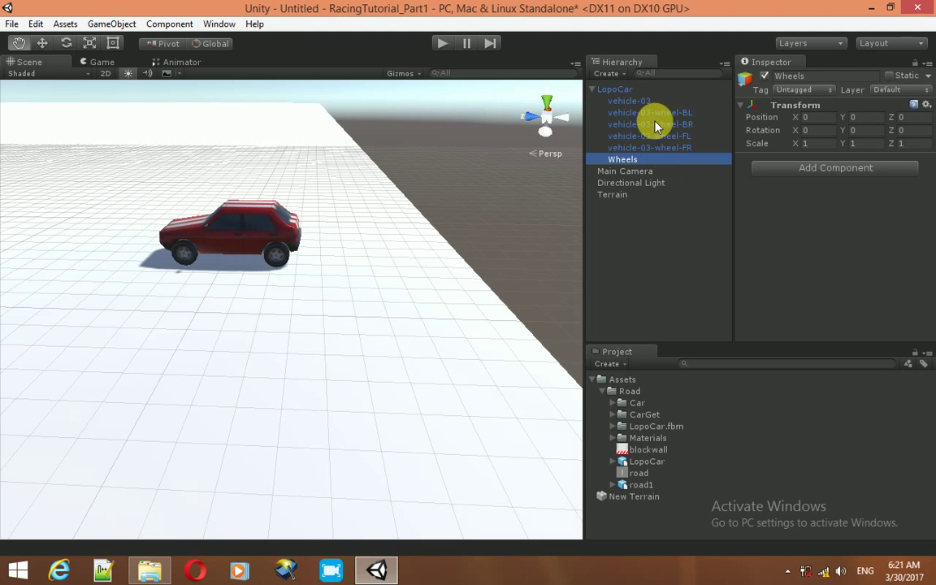
Move the four vehicle-03 wheel meshes under Wheels, accepting the prefab break
left_click(655, 112)
key("shift+Down")
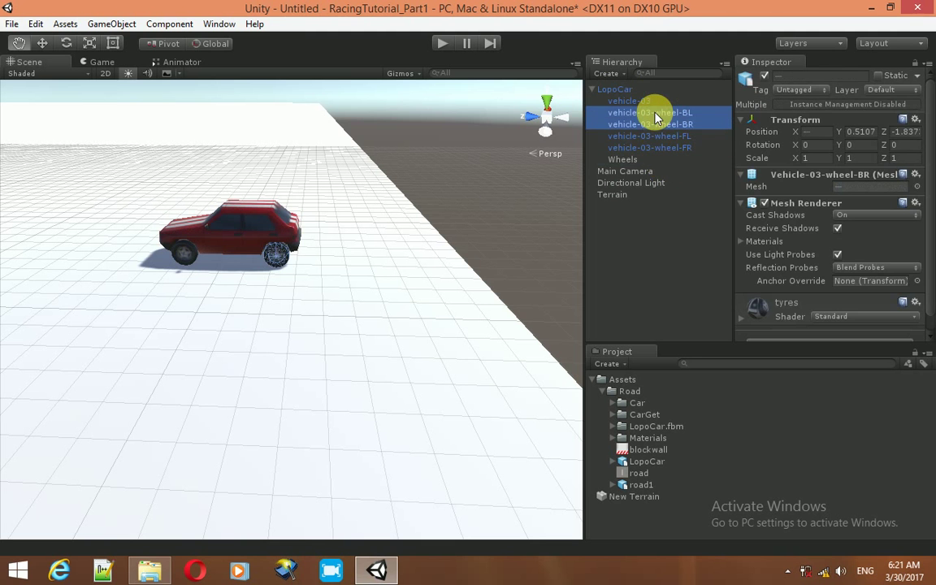
key("shift+Down")
key("shift+Down")
left_click_drag(673, 147, 624, 166)
left_click(504, 315)
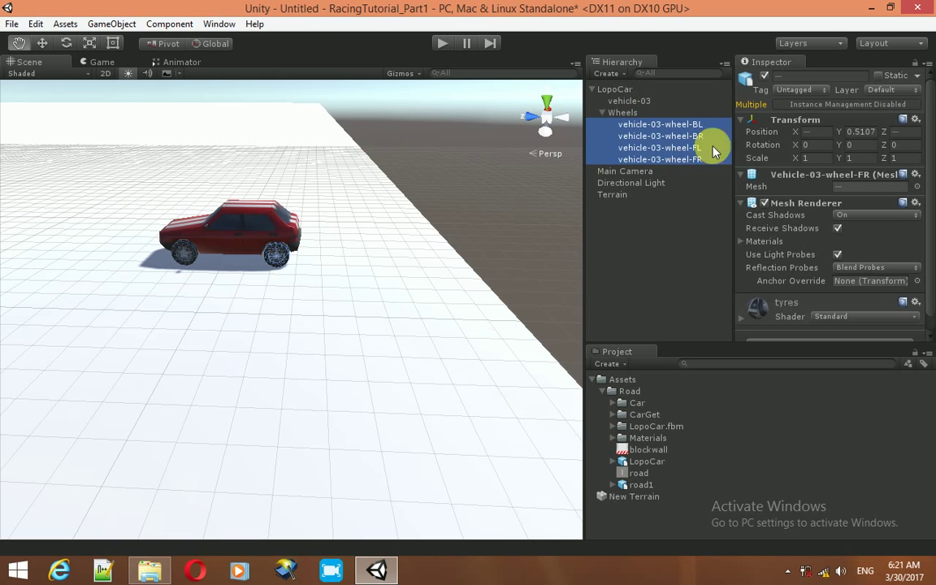
Collapse the Wheels group and copy it
left_click(602, 113)
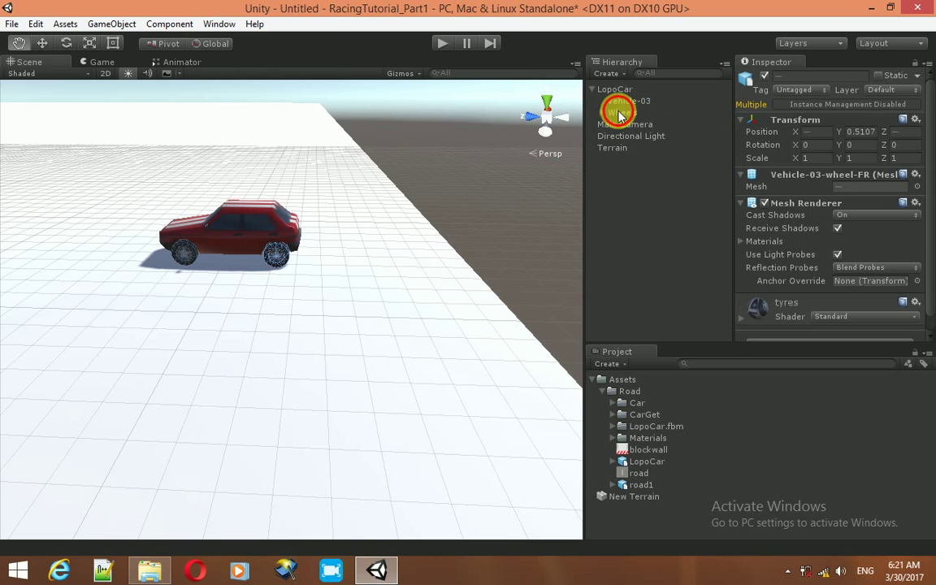
left_click(620, 113)
right_click(619, 114)
left_click(649, 120)
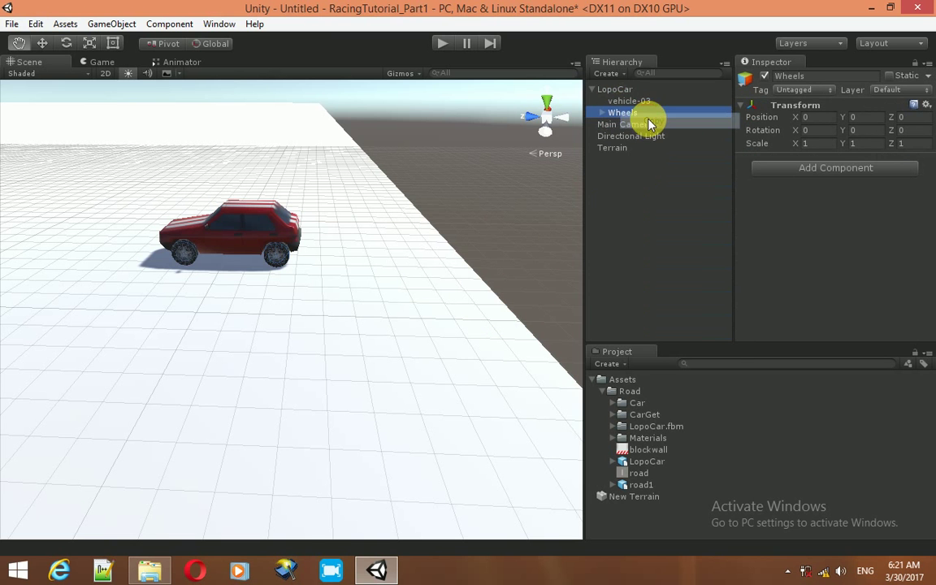
Duplicate the Wheels group and rename the copy Wheel_Colliders
left_click_drag(616, 96, 631, 124)
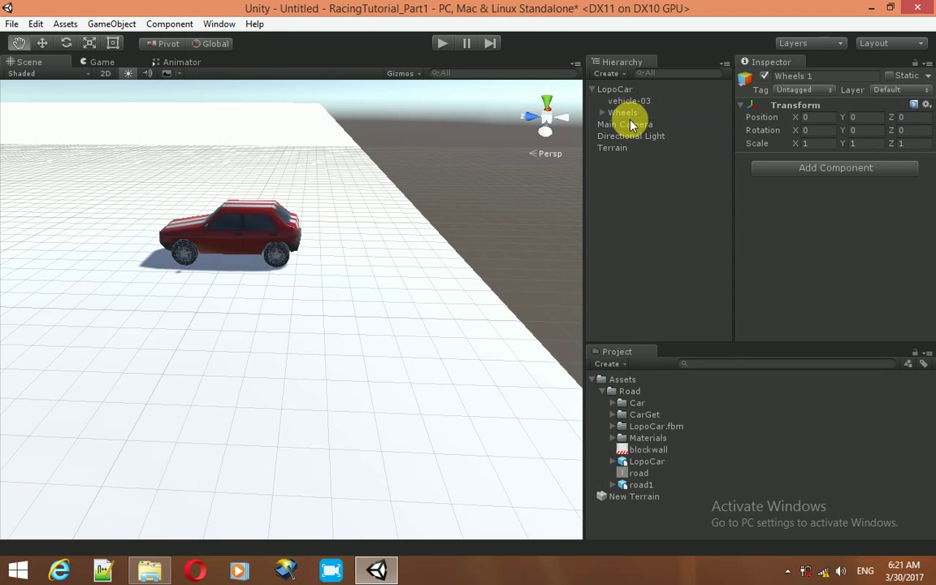
key("ctrl+v")
left_click(641, 130)
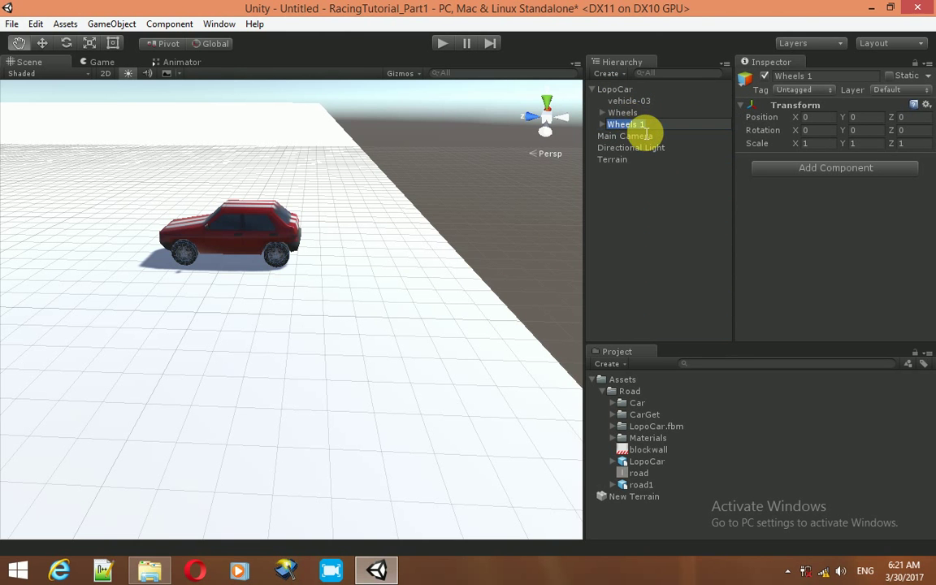
type("W")
key("Return")
Remove the Mesh Filter and Mesh Renderer from the four Wheel_Colliders wheel copies
left_click(601, 125)
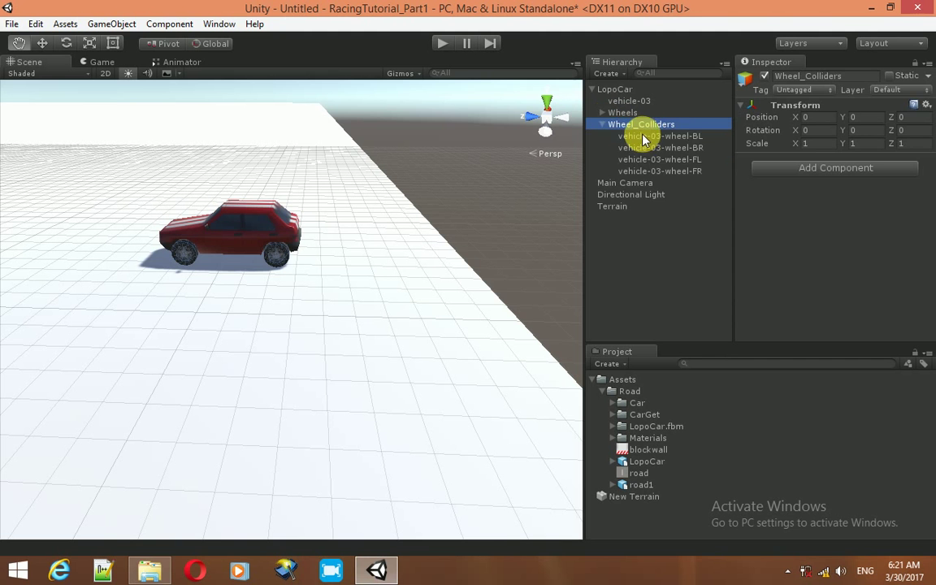
left_click(643, 136)
key("shift+Down")
key("shift+Down")
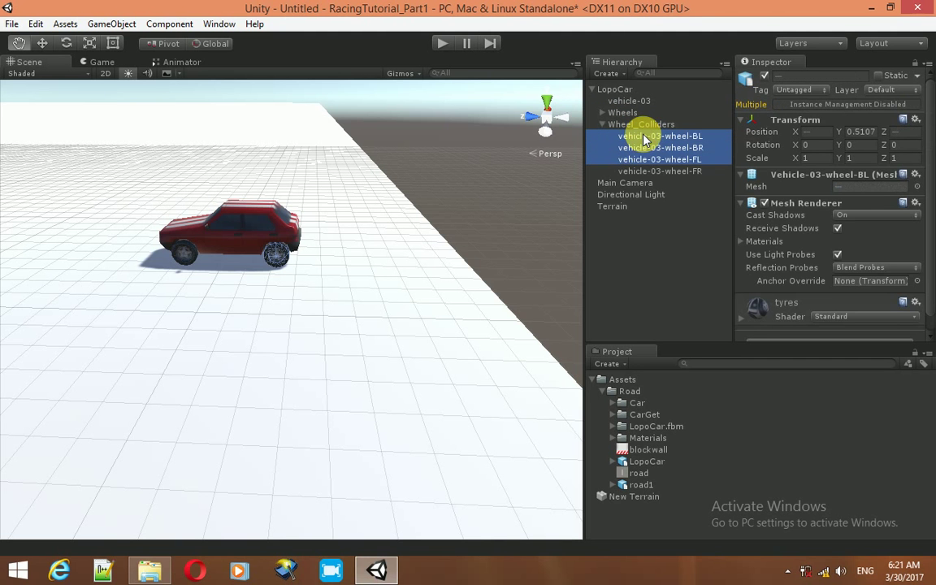
key("shift+Down")
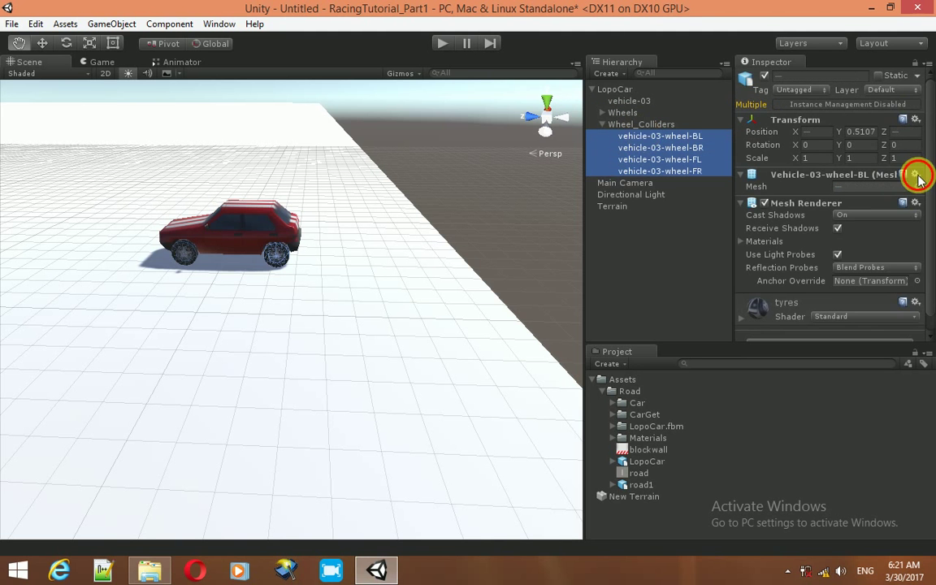
left_click(916, 174)
left_click(839, 213)
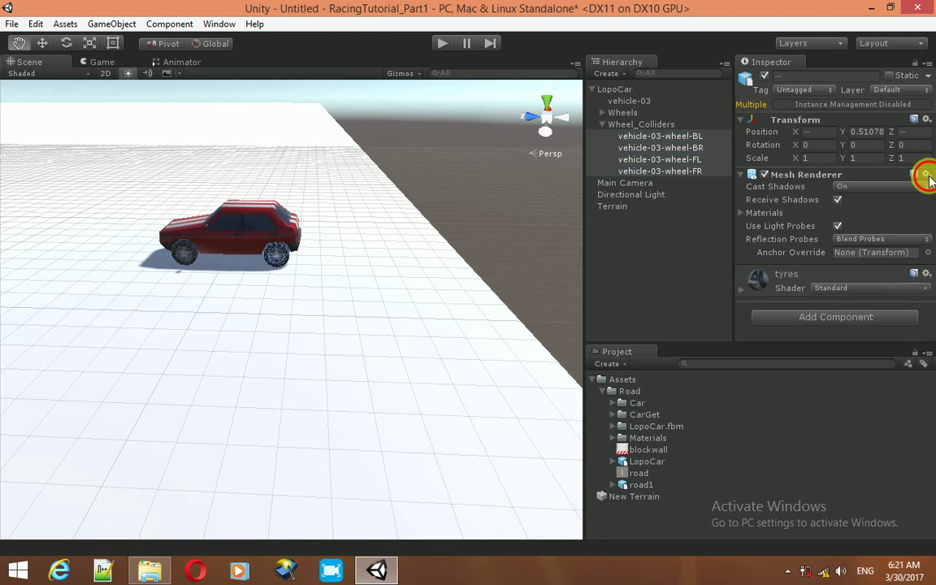
left_click(926, 174)
left_click(840, 213)
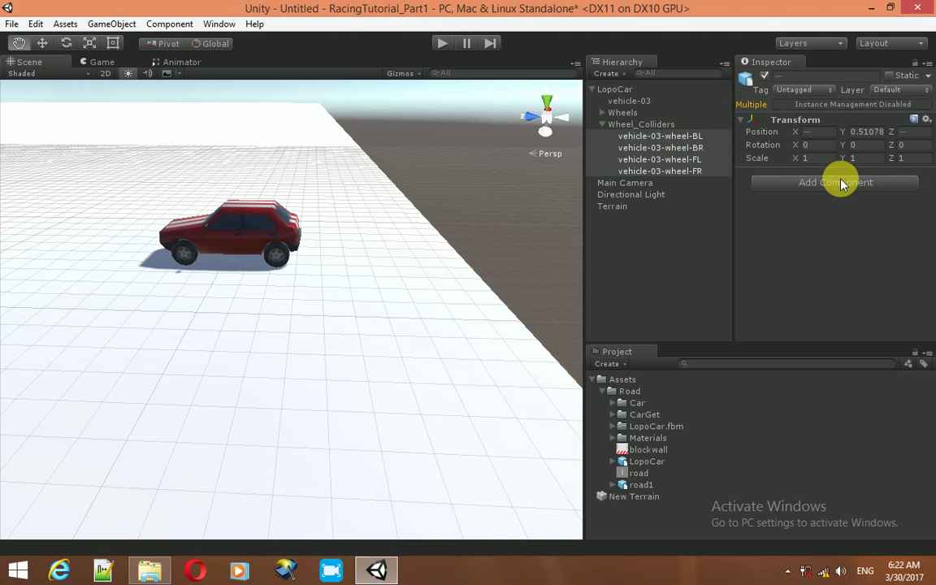
Add a Wheel Collider component (mass 20, radius 0.5) to the four selected wheel objects
left_click(842, 184)
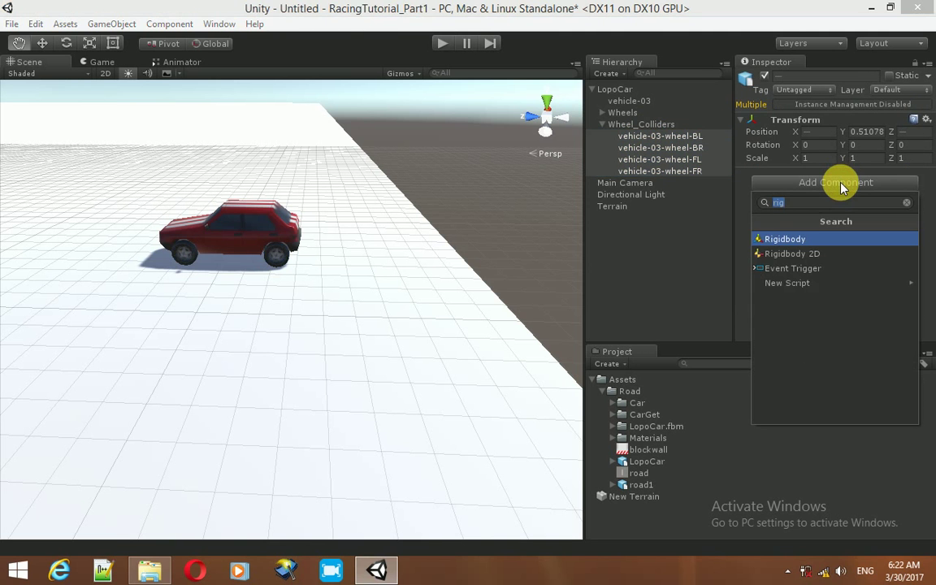
type("wheel")
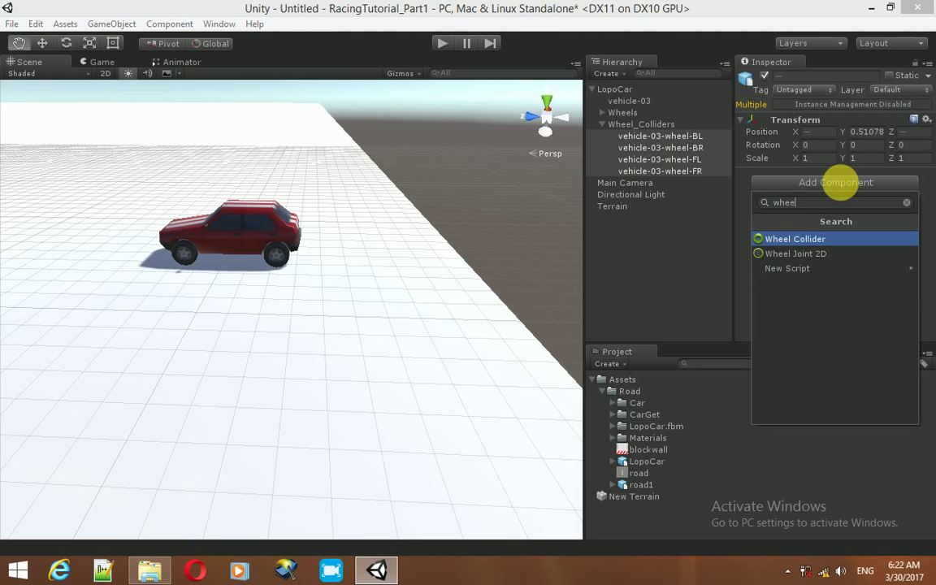
key("Return")
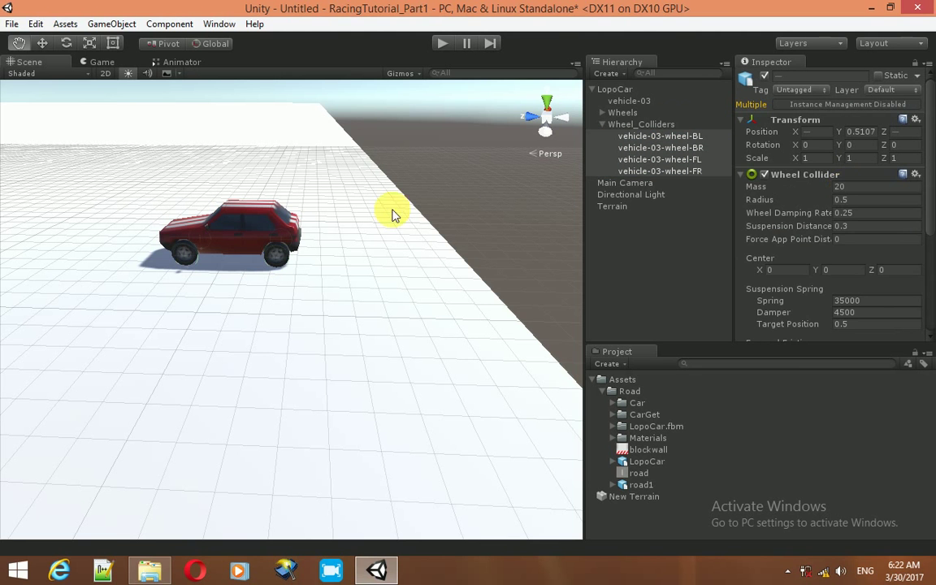
key("alt")
mouse_move(372, 323)
right_mouse_down("alt")
mouse_move(295, 188)
mouse_move(261, 373)
right_mouse_up("alt")
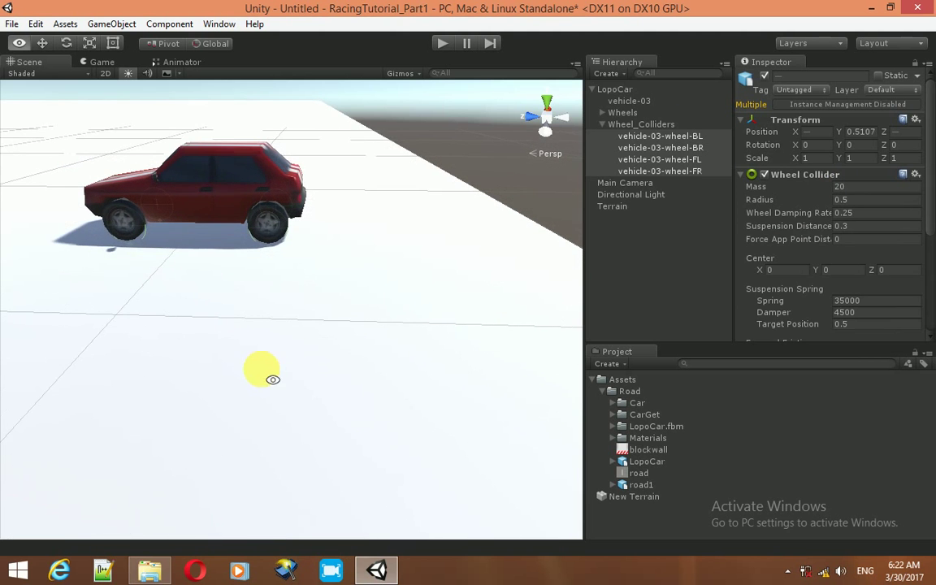
mouse_move(278, 353)
left_mouse_down("alt")
mouse_move(315, 350)
mouse_move(303, 351)
left_mouse_up("alt")
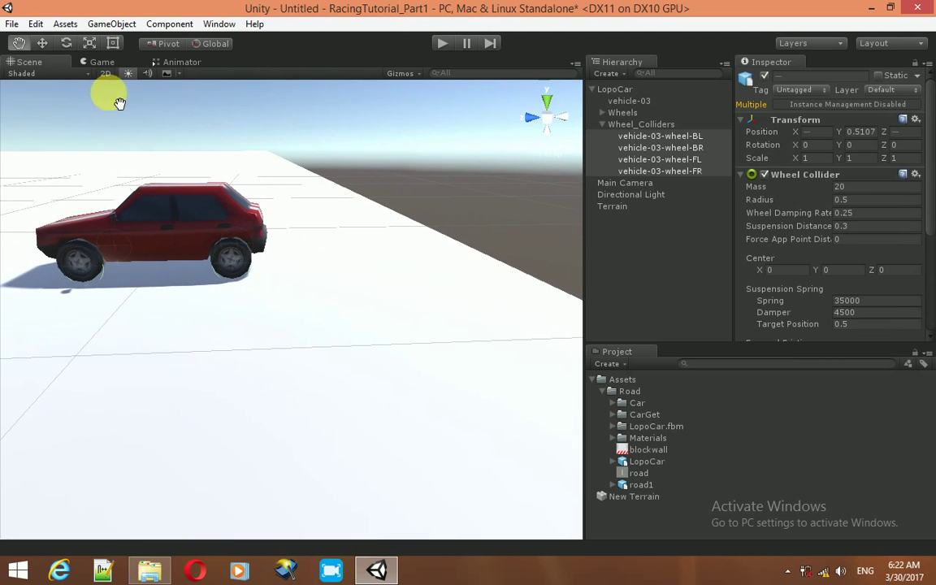
Switch the Scene view to Wireframe and select each of the four wheel colliders in turn
left_click(48, 73)
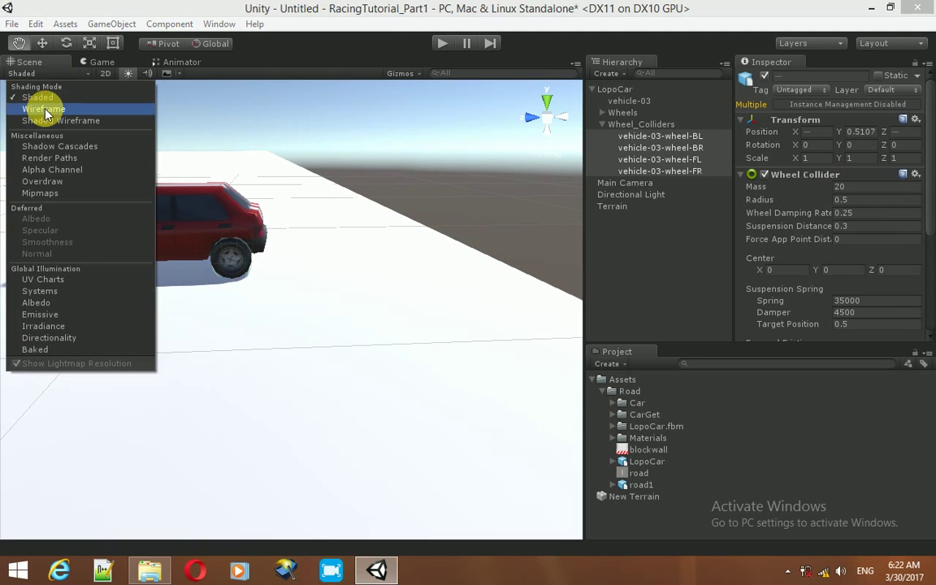
left_click(44, 109)
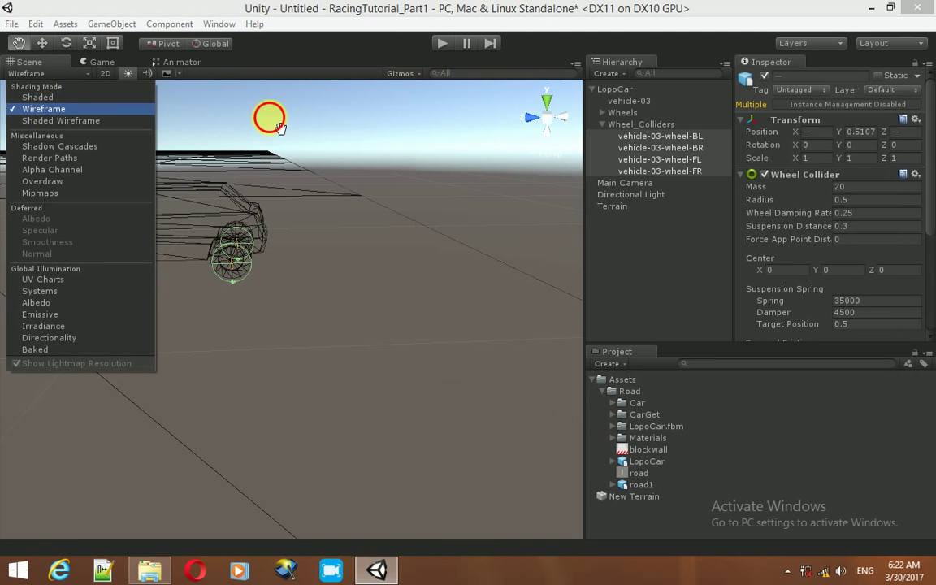
left_click(243, 104)
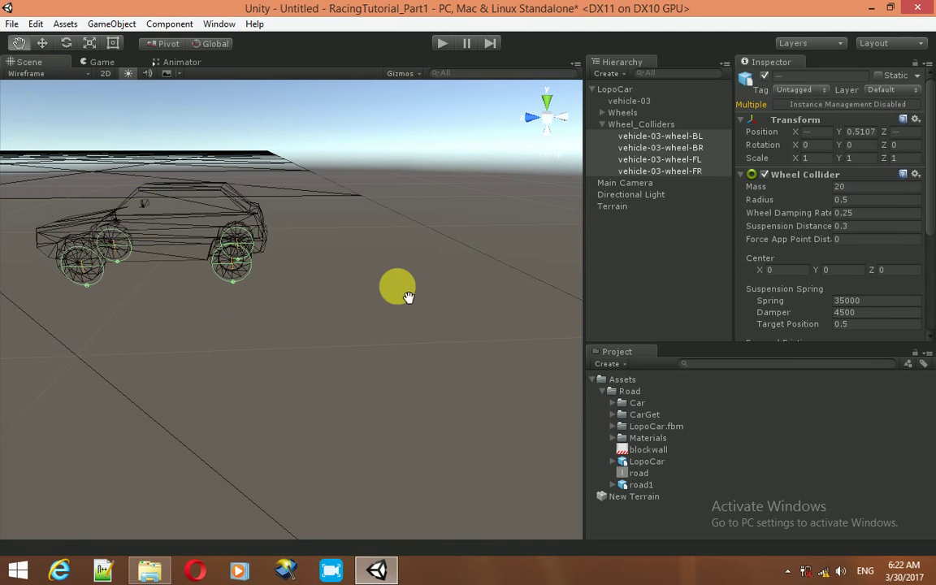
left_click(658, 136)
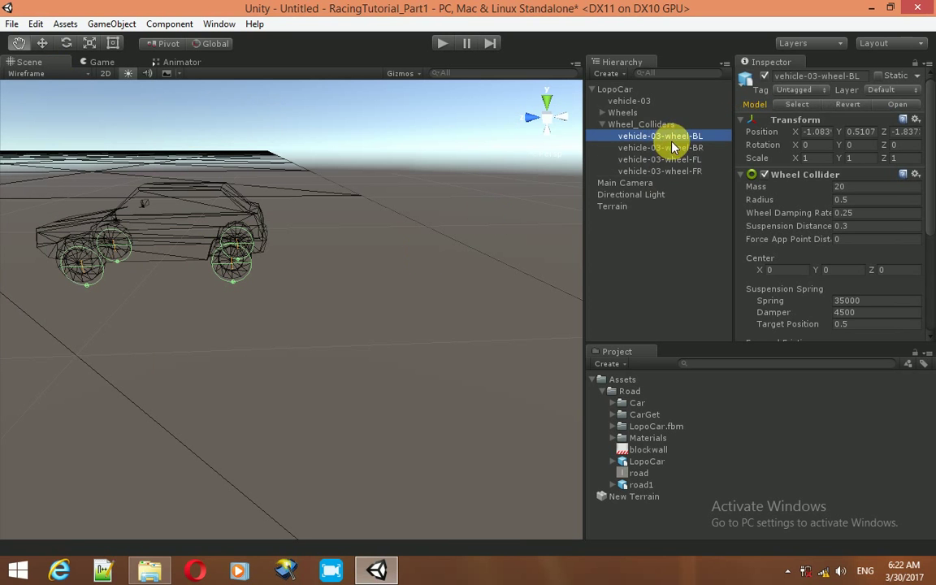
left_click(668, 148)
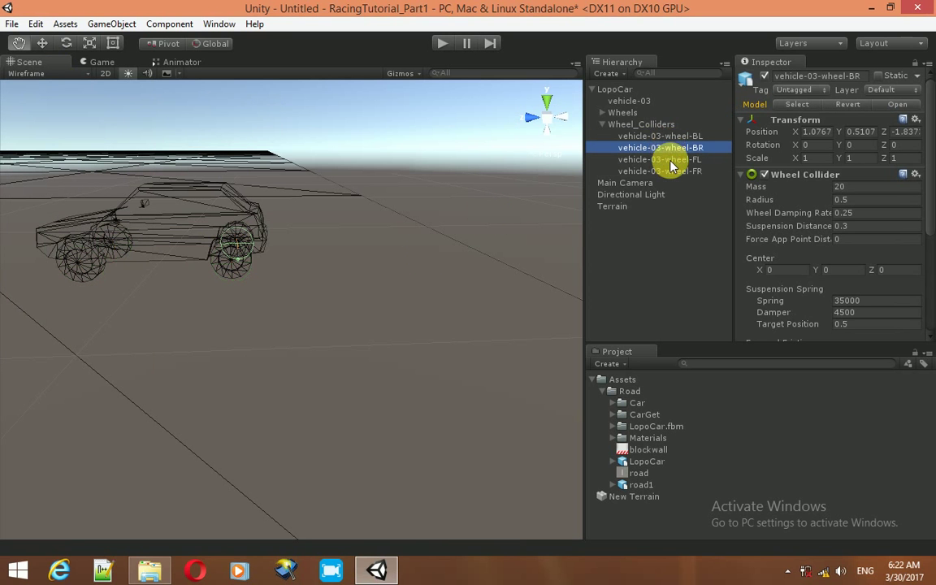
left_click(668, 159)
left_click(670, 171)
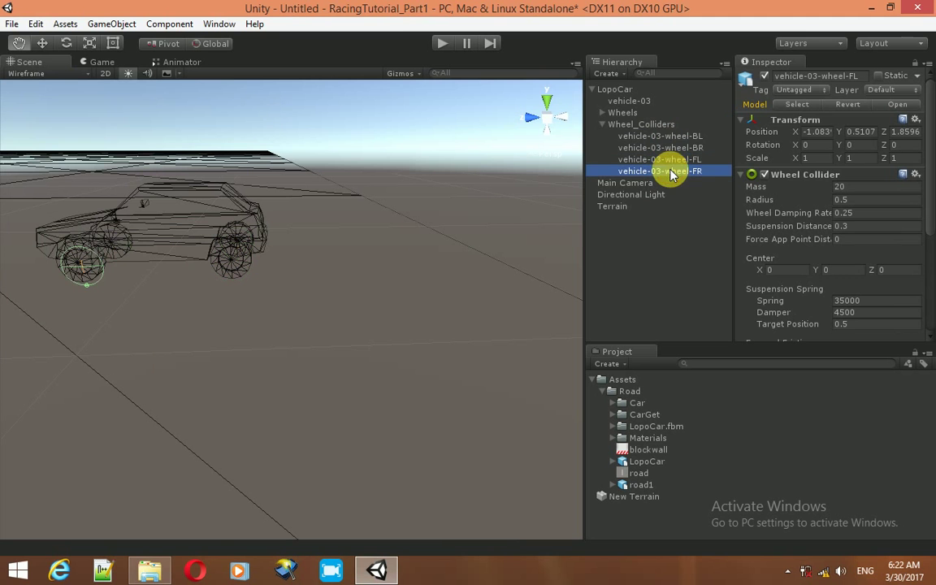
Return the Scene view to Shaded, select LopoCar, then switch back to Wireframe
left_click(36, 73)
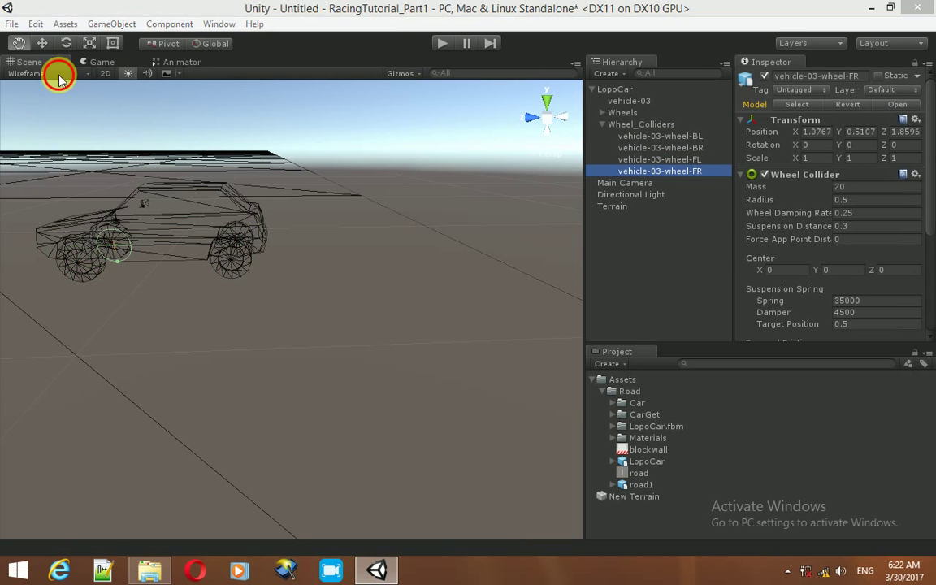
left_click(39, 97)
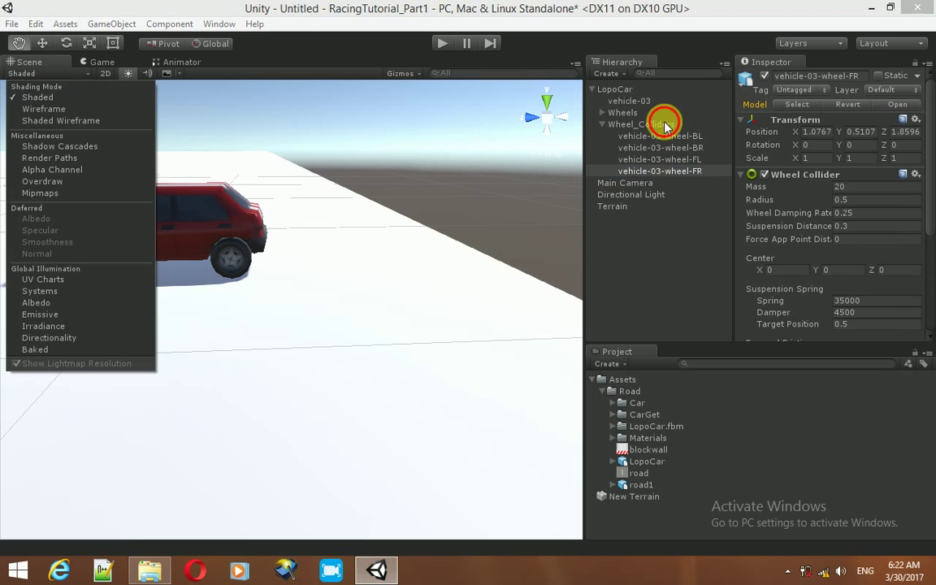
left_click(626, 98)
left_click(618, 90)
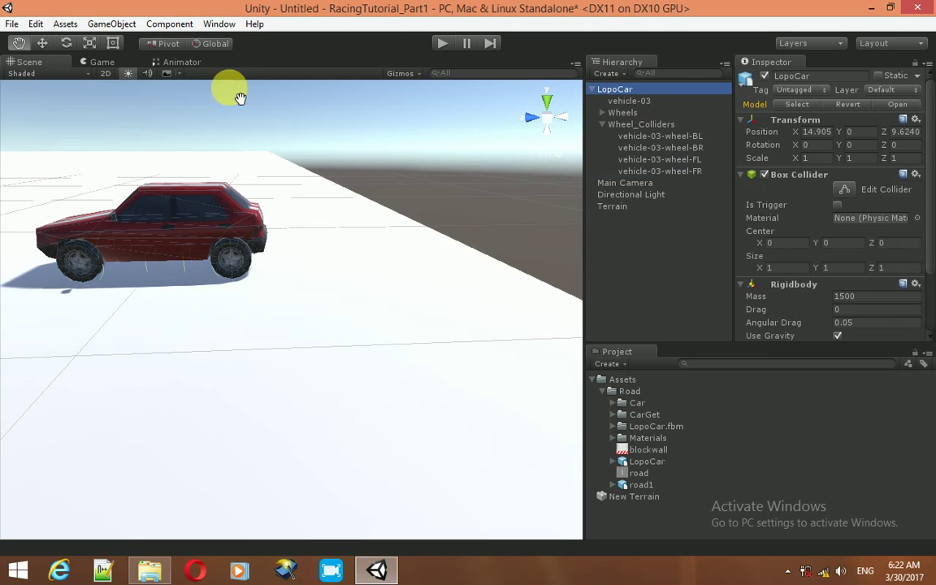
left_click(38, 73)
left_click(33, 108)
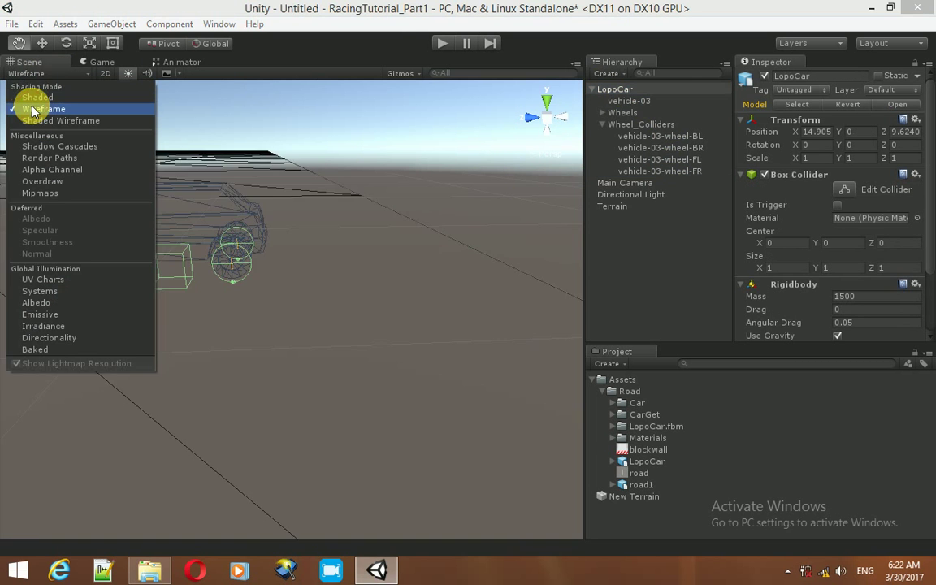
Set LopoCar's Box Collider Size Z to 5
left_click(297, 70)
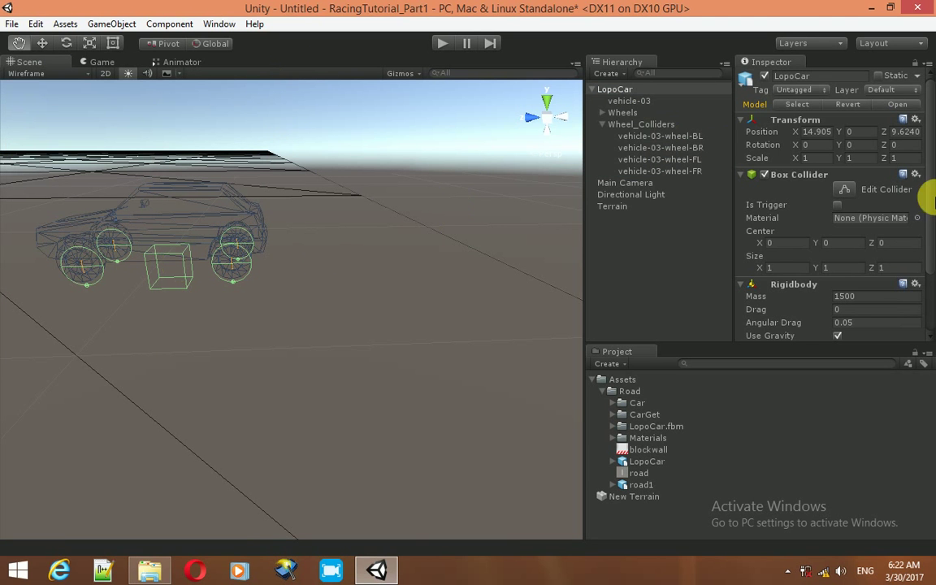
left_click_drag(929, 200, 868, 201)
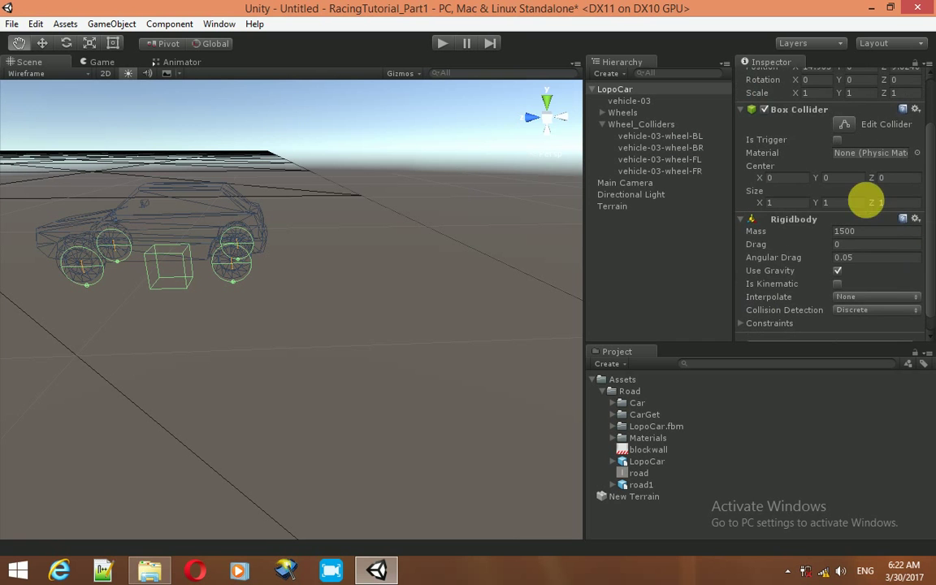
left_click(896, 203)
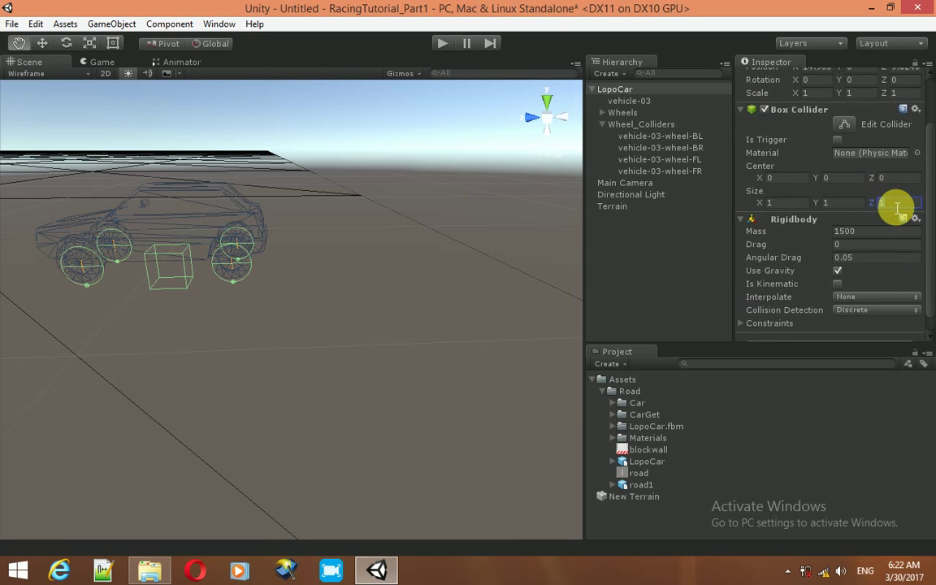
type("5")
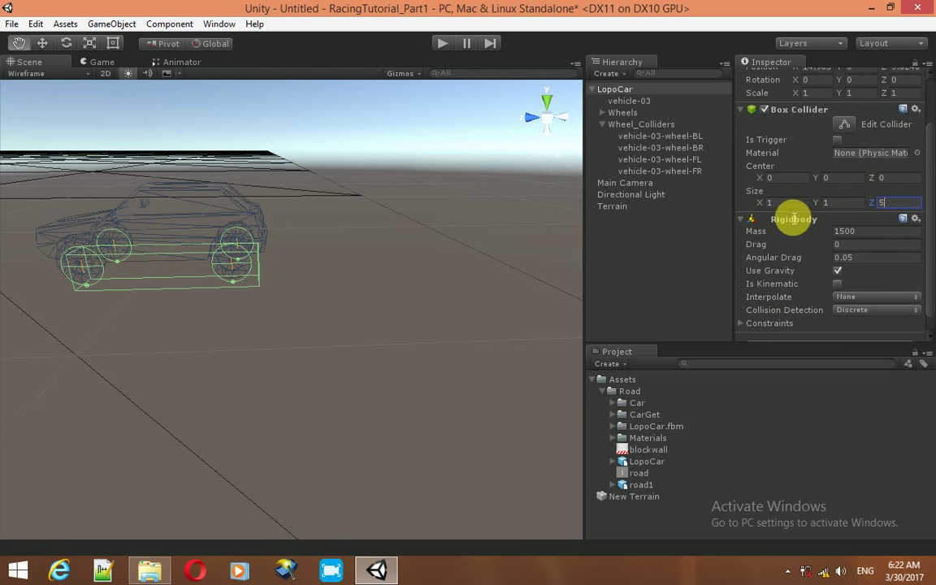
Orbit, zoom and pan around the car to check the lengthened collider
key("alt")
left_click_drag(451, 336, 424, 293, "alt")
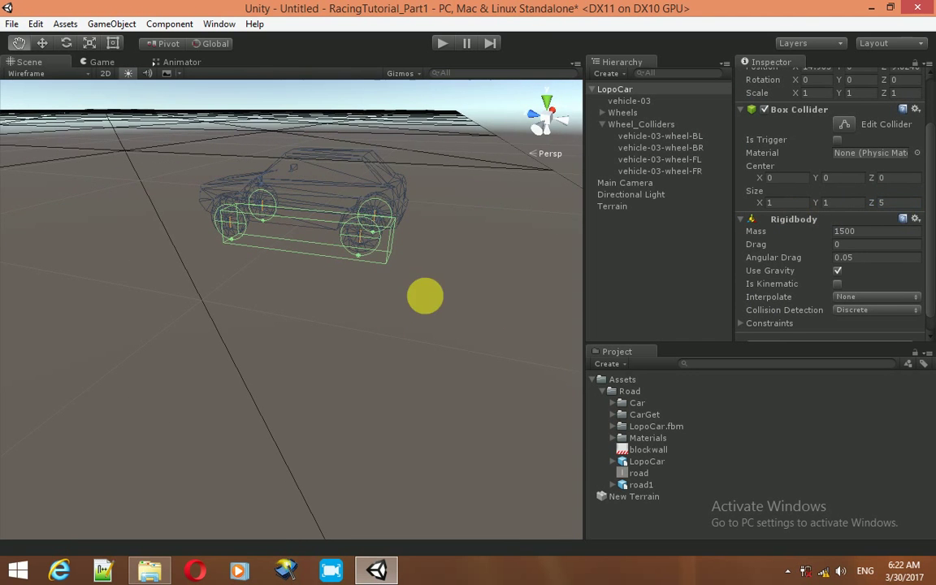
mouse_move(468, 255)
left_mouse_down("alt")
mouse_move(416, 285)
mouse_move(387, 274)
left_mouse_up("alt")
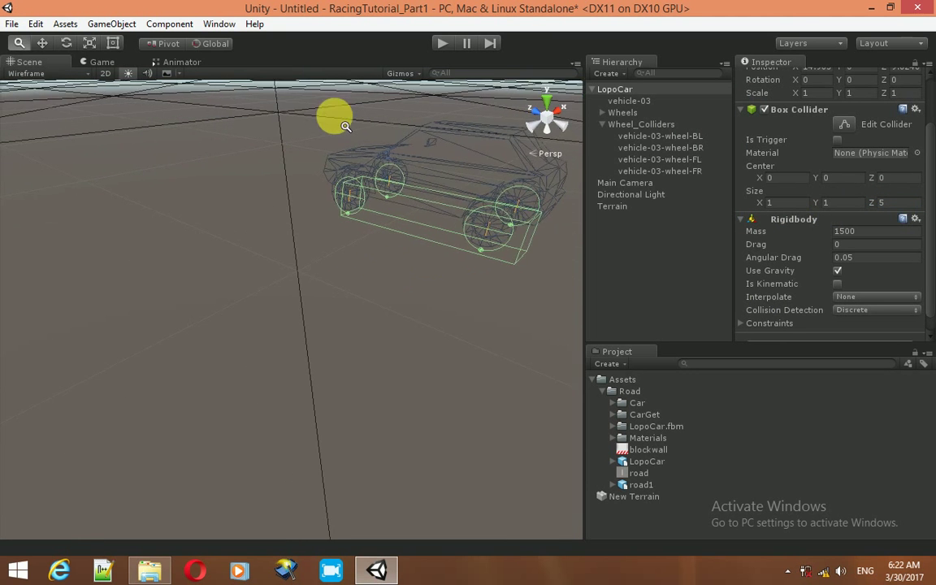
left_click_drag(334, 115, 341, 117, "alt")
left_click_drag(491, 243, 456, 245, "alt")
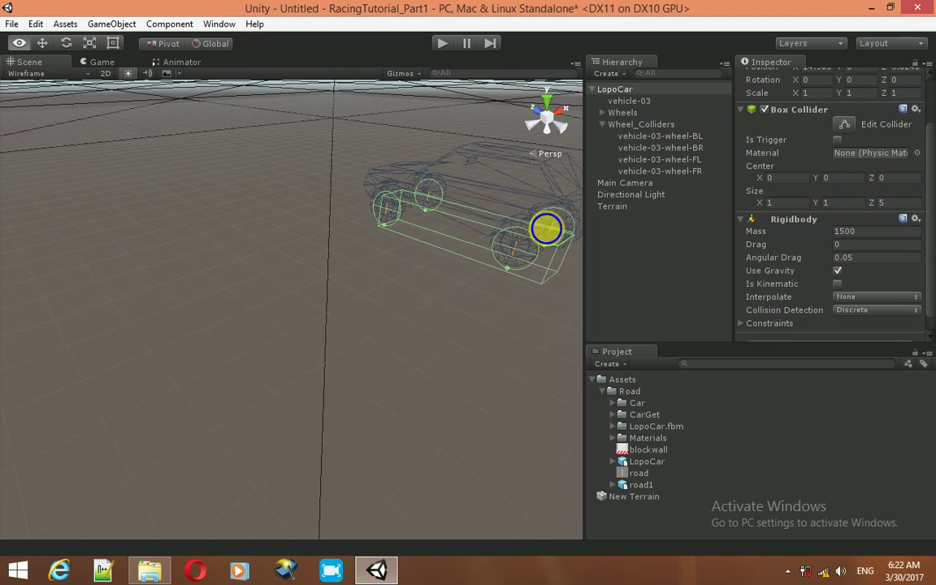
mouse_move(539, 217)
right_mouse_down("alt")
mouse_move(278, 330)
mouse_move(468, 268)
right_mouse_up("alt")
left_click_drag(472, 274, 402, 270, "alt")
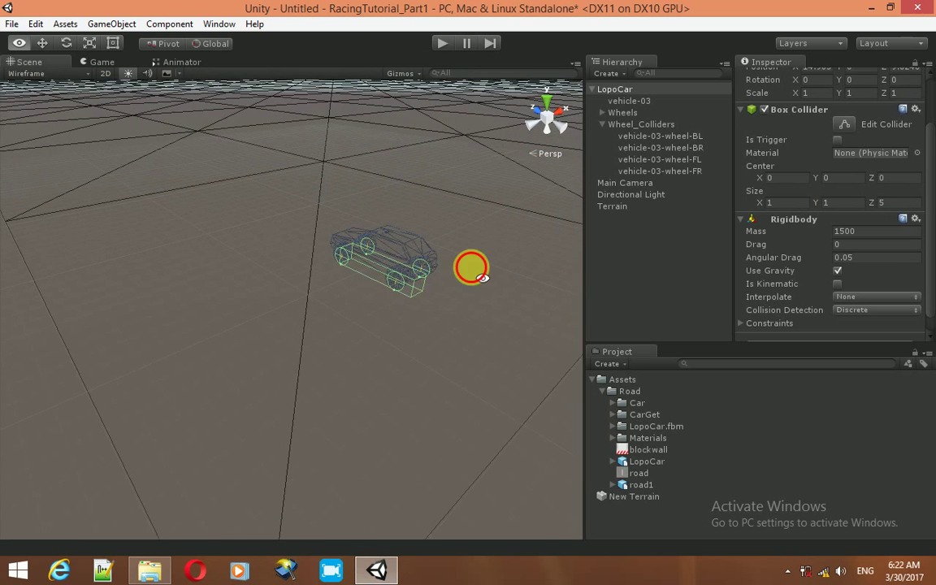
left_click(17, 43)
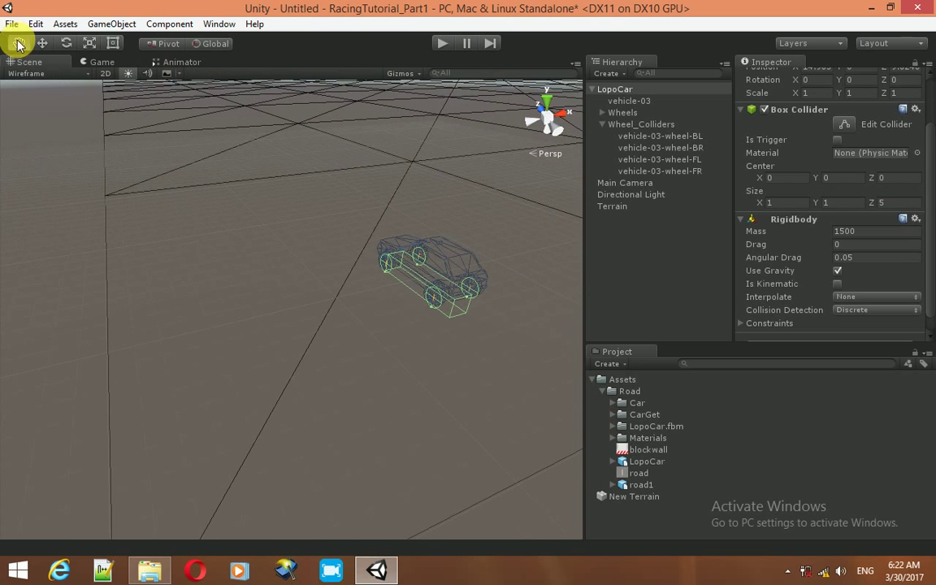
mouse_move(453, 252)
left_mouse_down()
mouse_move(352, 242)
mouse_move(205, 267)
left_mouse_up()
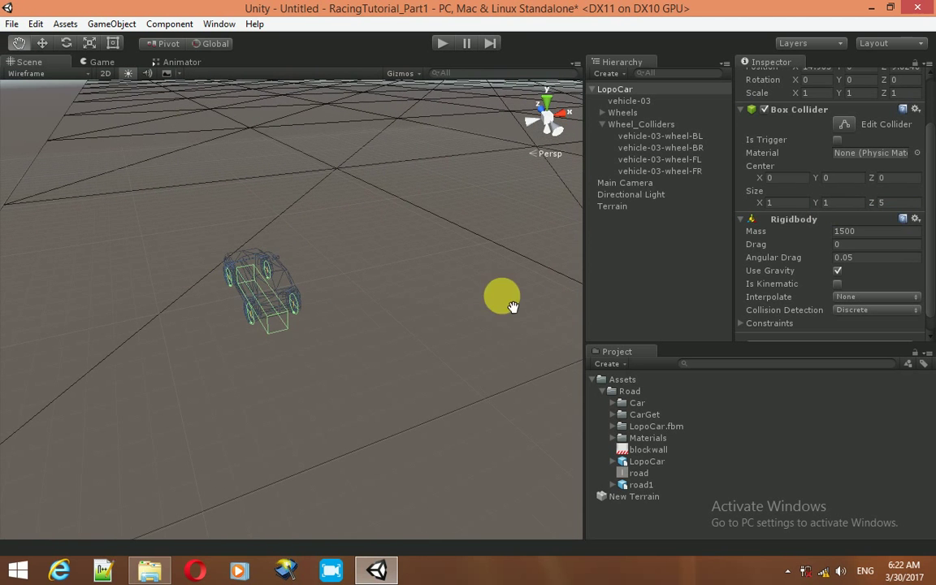
Set the Box Collider Size X to 2.1
left_click(794, 211)
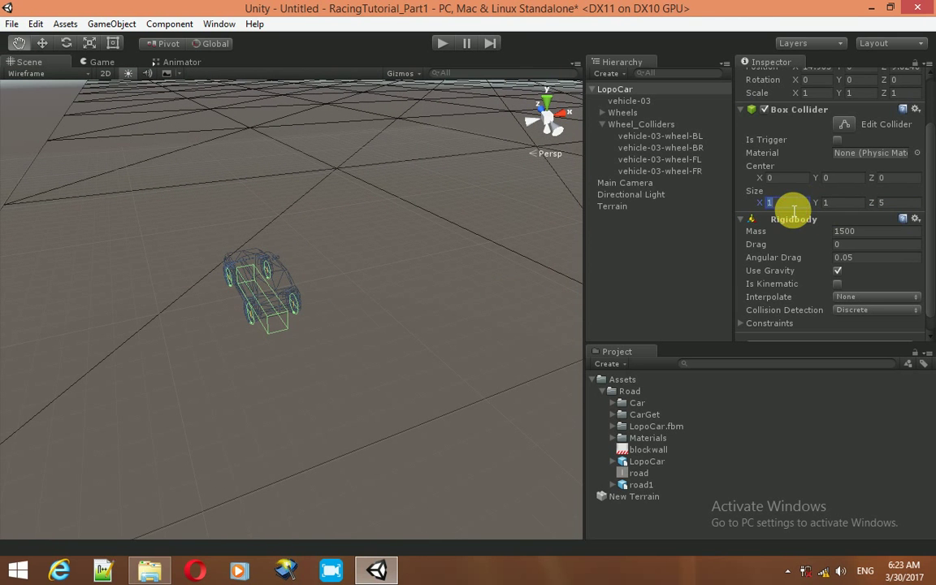
type("4")
key("BackSpace")
type("3")
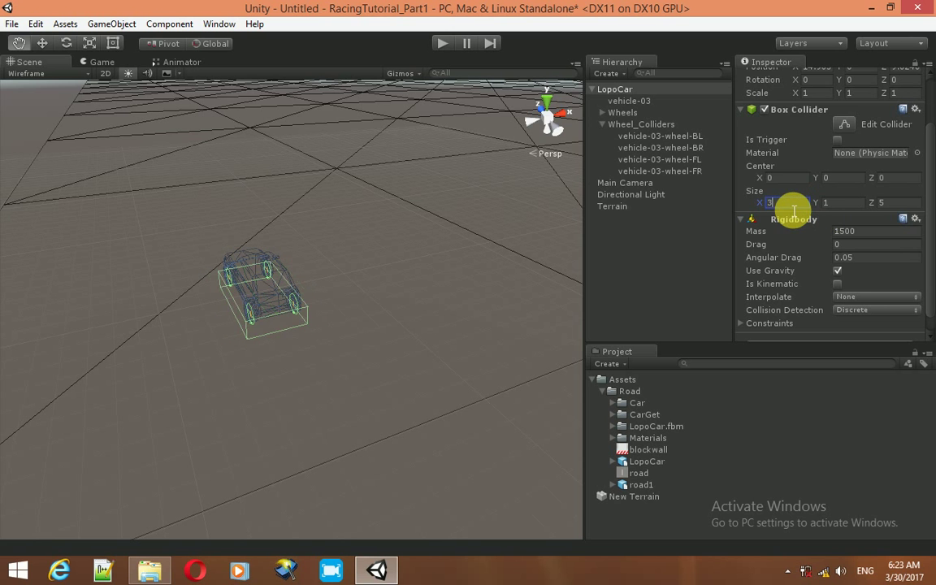
key("BackSpace")
type("2.1")
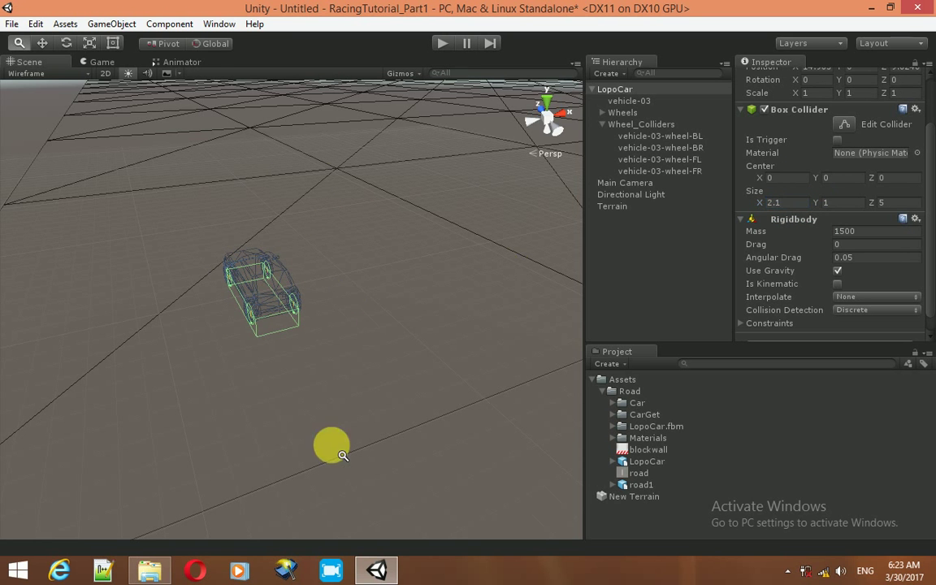
Frame the car and raise the Box Collider Center Y to 1.05 to fit the body
scroll(330, 445, "up", 1)
key("f")
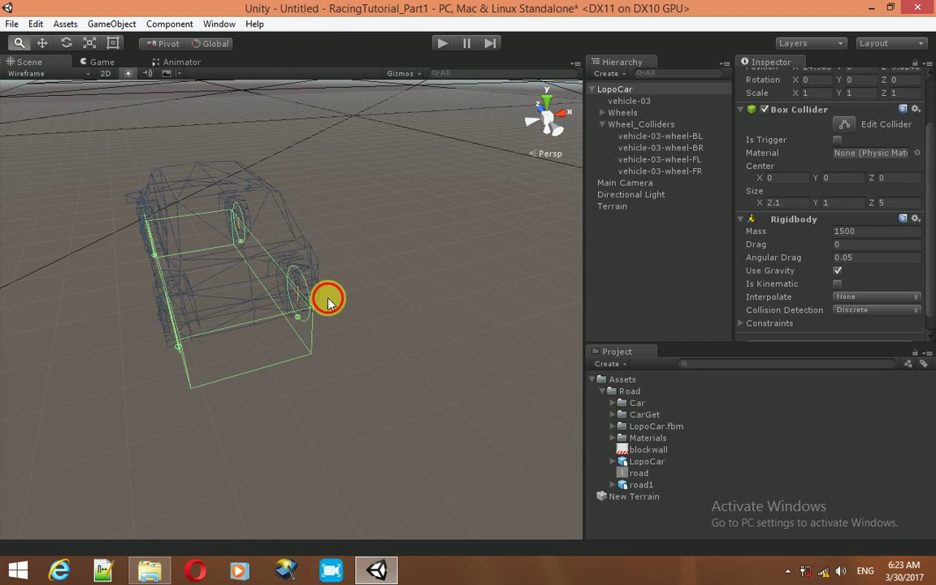
scroll(321, 288, "down", 5)
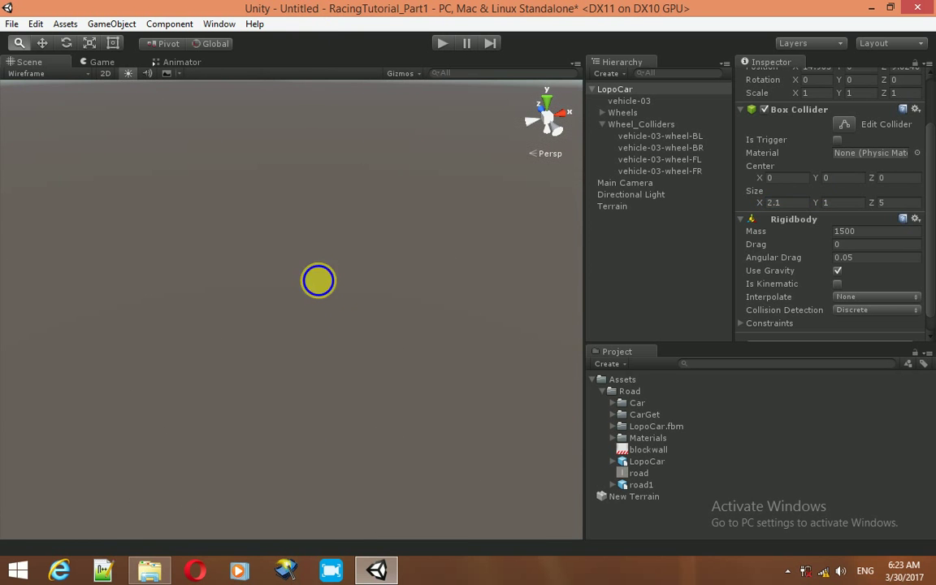
key("f")
mouse_move(207, 295)
left_mouse_down("alt")
mouse_move(215, 445)
mouse_move(166, 433)
mouse_move(176, 405)
left_mouse_up("alt")
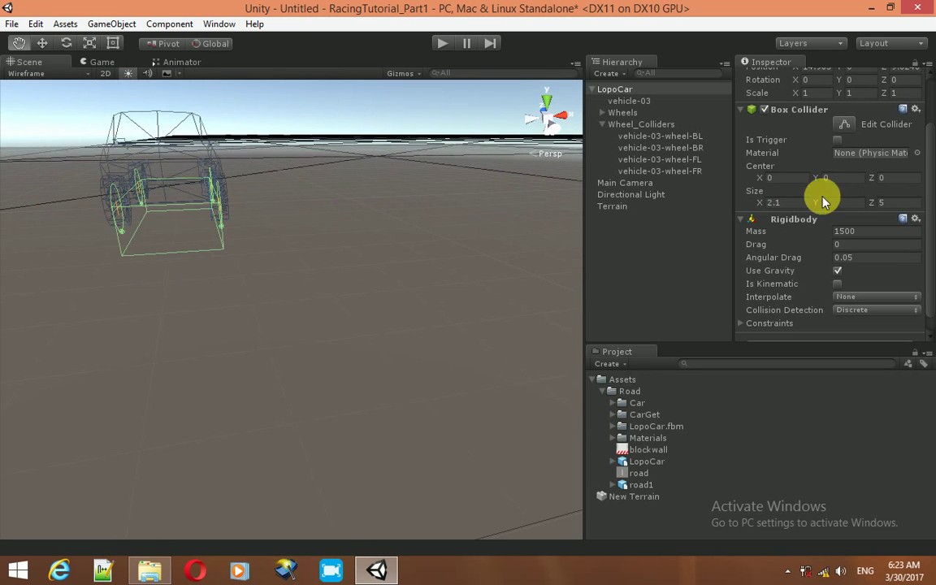
left_click_drag(823, 179, 845, 179)
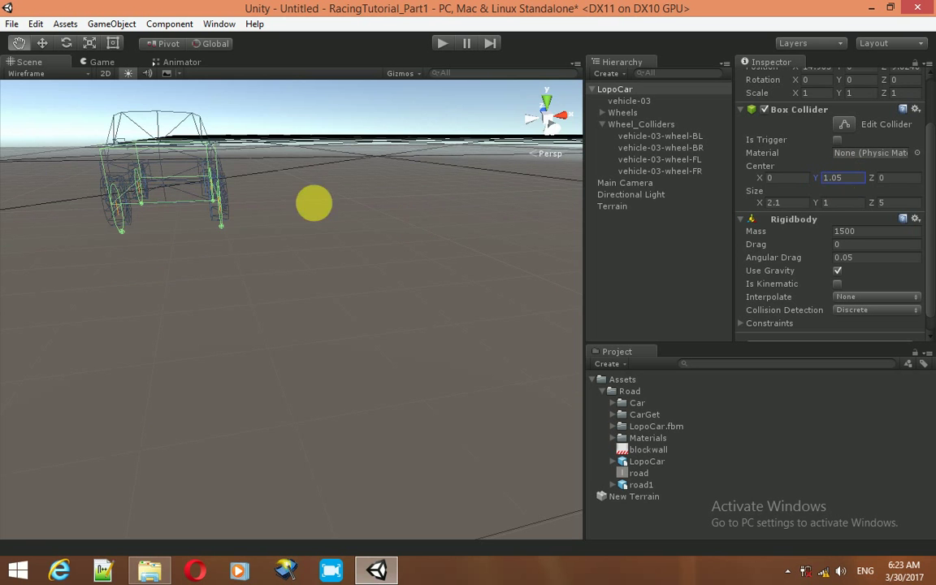
mouse_move(267, 213)
left_mouse_down("alt")
mouse_move(238, 229)
mouse_move(317, 282)
mouse_move(391, 219)
left_mouse_up("alt")
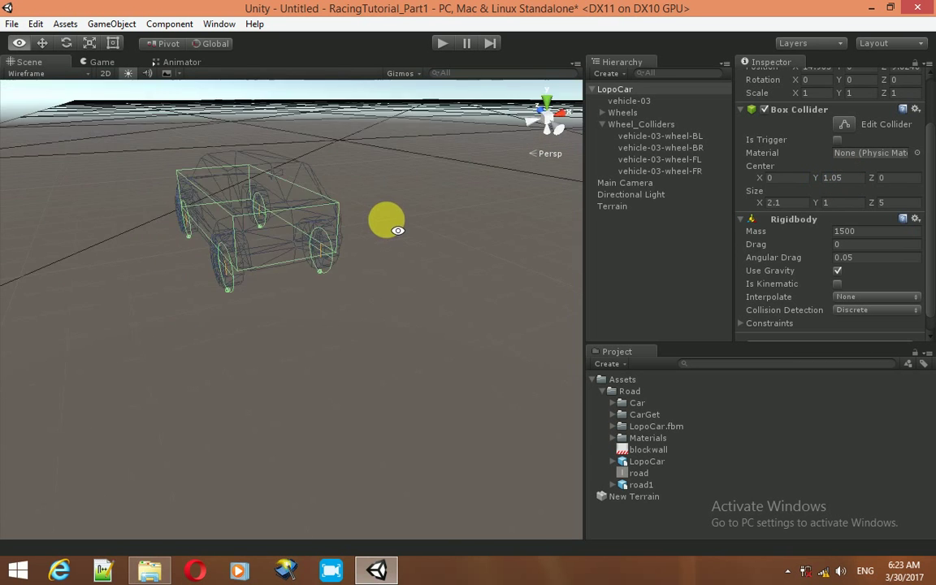
Switch the Scene view to Shaded and collapse Wheel_Colliders and LopoCar in the Hierarchy
left_click(64, 72)
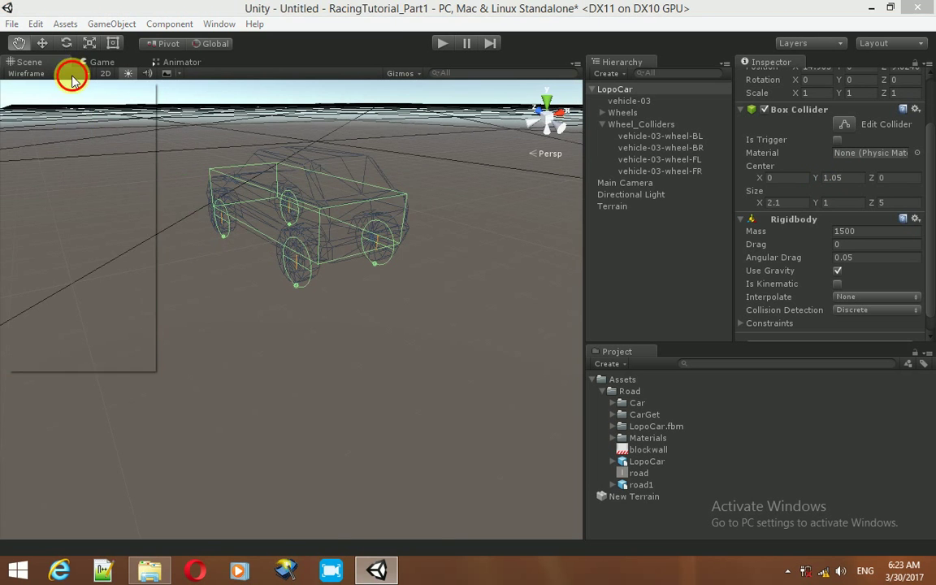
left_click(38, 97)
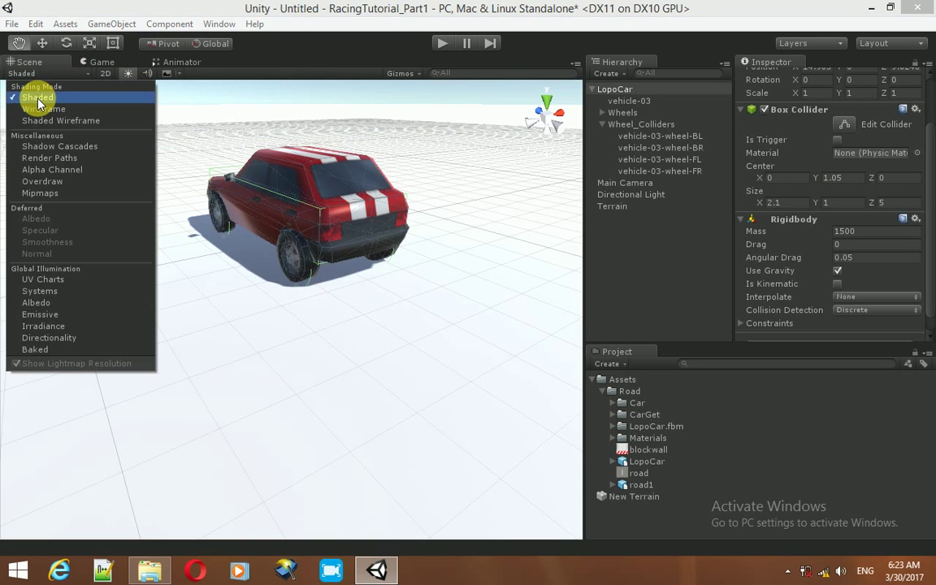
left_click(340, 55)
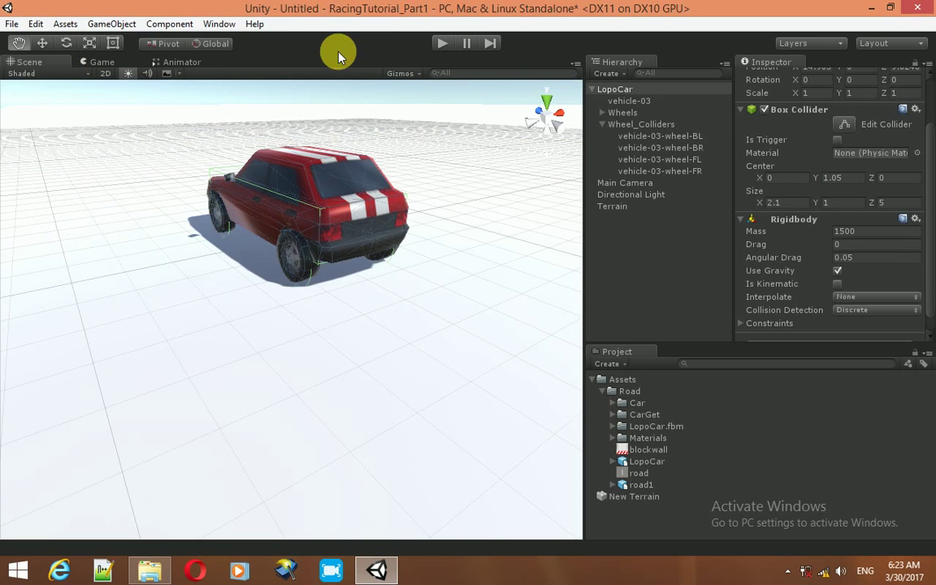
left_click(602, 124)
left_click(593, 90)
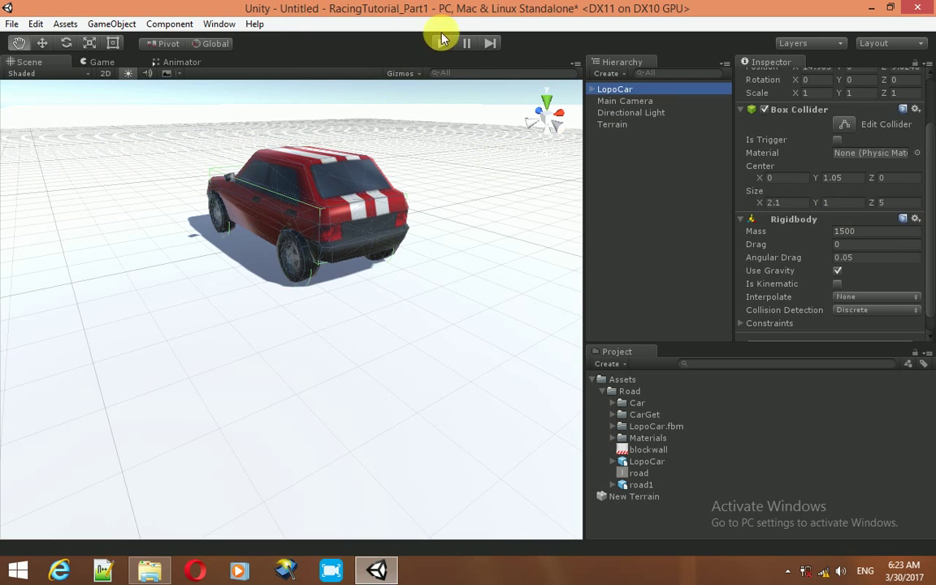
Glance at the Game view, then orbit the Scene view to a higher angle on the car
left_click(98, 62)
left_click(53, 62)
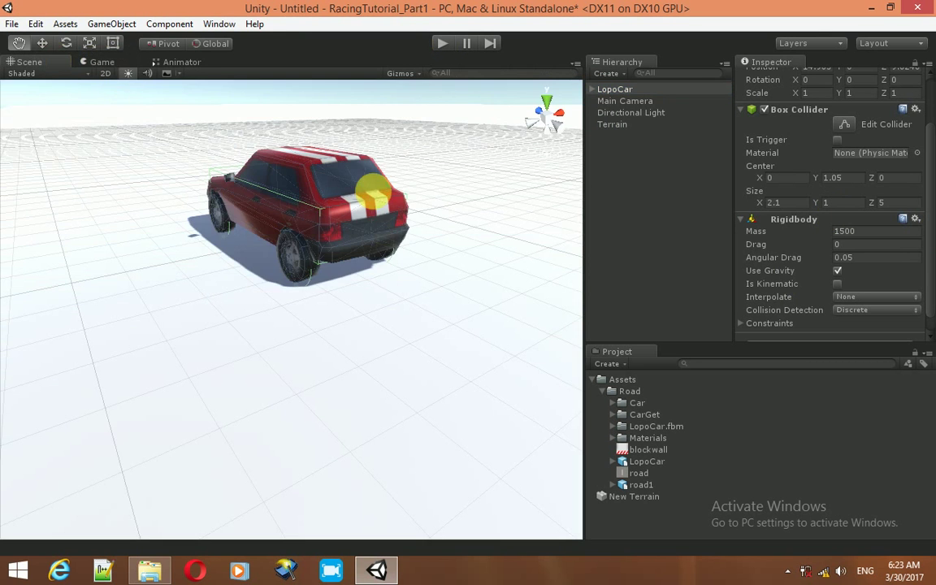
left_click_drag(384, 202, 386, 236, "alt")
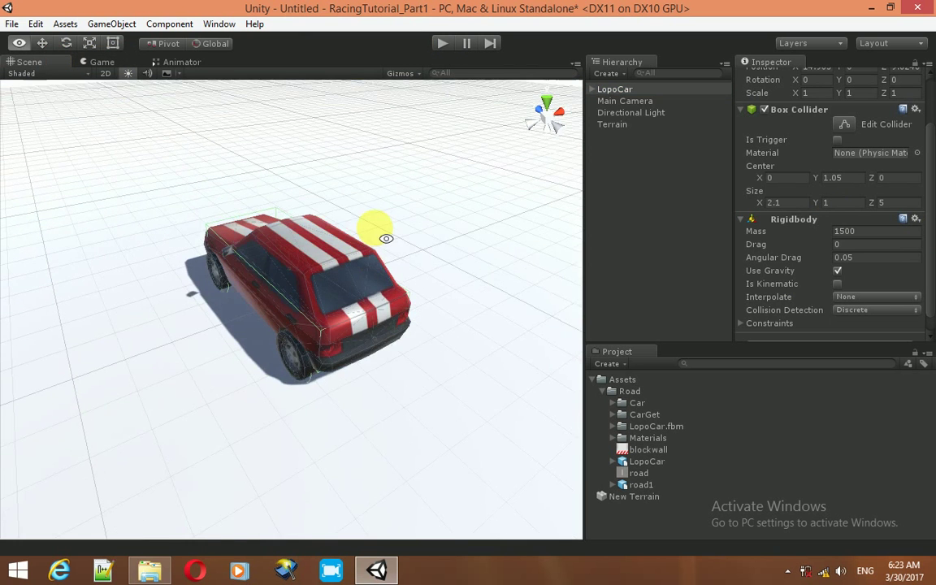
right_click_drag(386, 236, 364, 125, "alt")
scroll(364, 126, "down", 5)
mouse_move(377, 325)
left_mouse_down("alt")
mouse_move(385, 286)
mouse_move(369, 271)
mouse_move(376, 328)
left_mouse_up("alt")
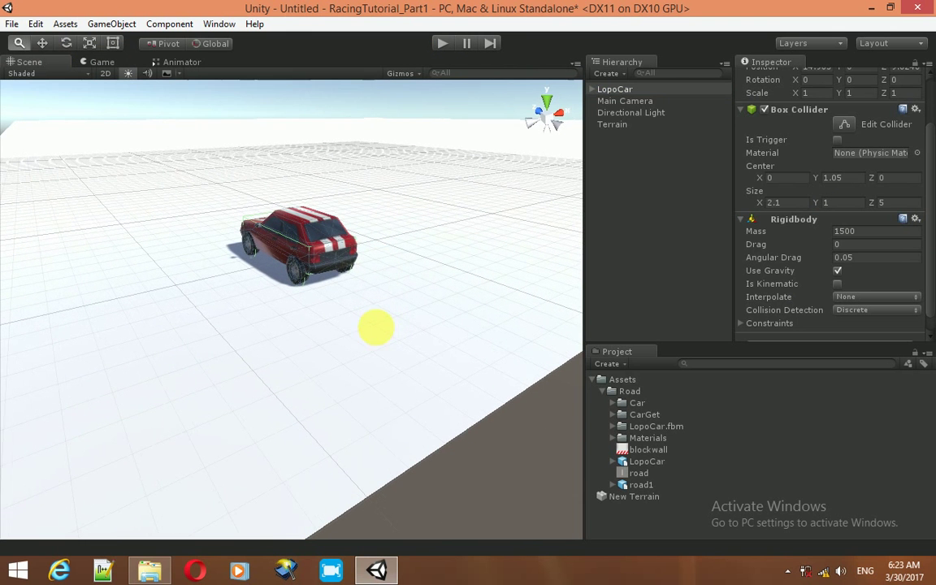
Align the Main Camera with the scene view via GameObject > Align With View and check the Game view
left_click(618, 90)
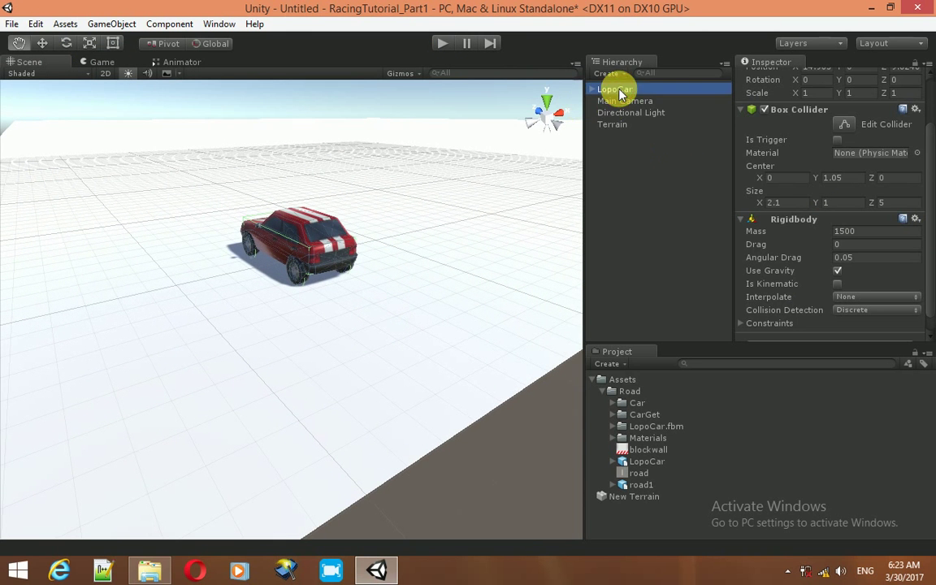
left_click(619, 102)
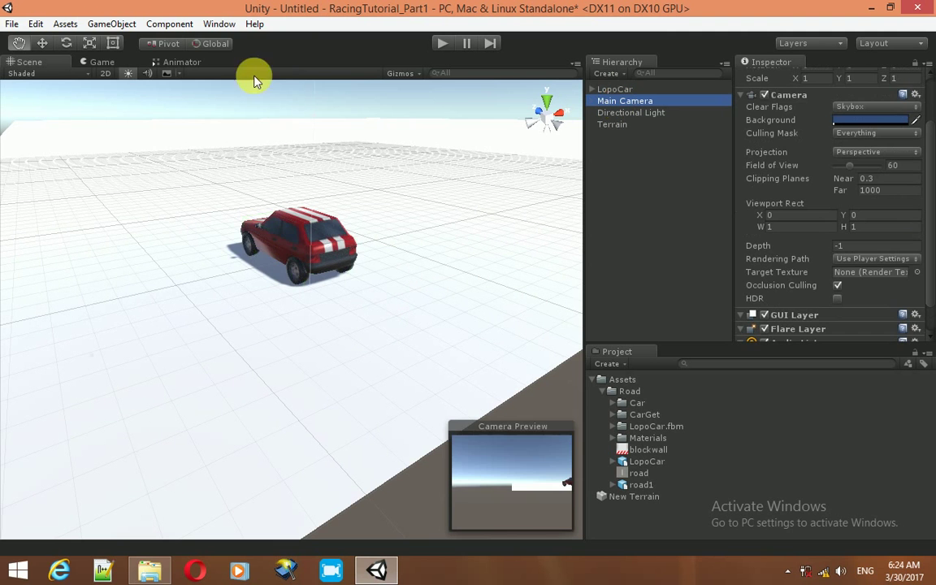
left_click(97, 28)
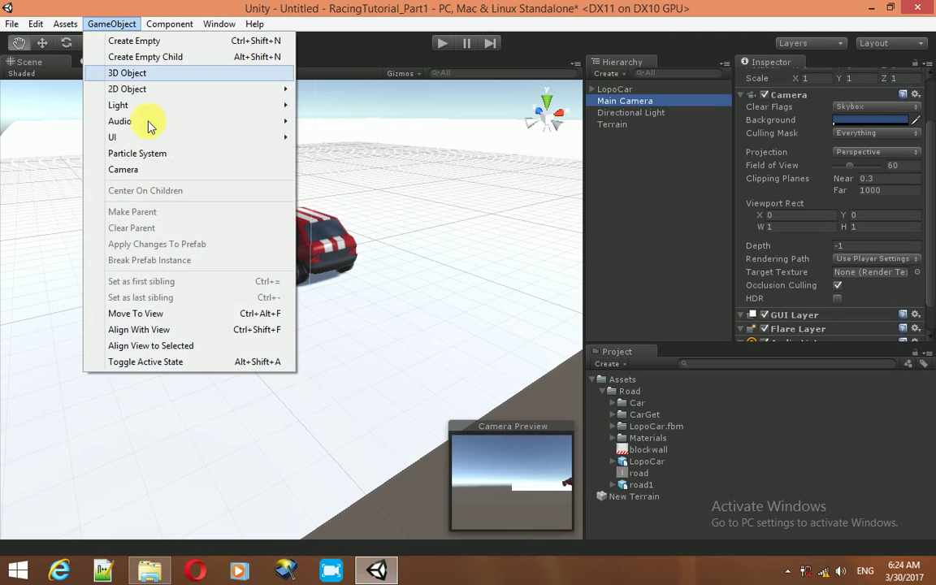
left_click(154, 330)
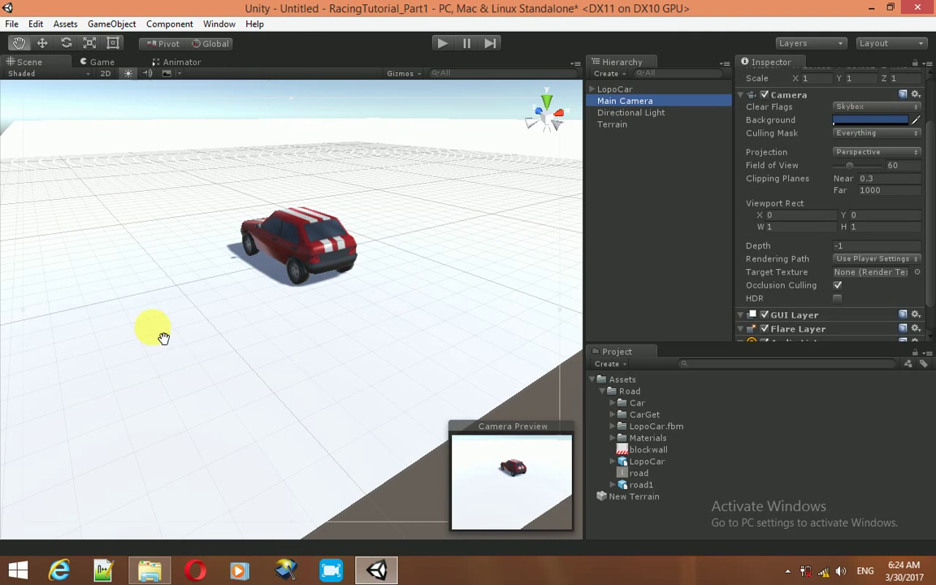
left_click(102, 62)
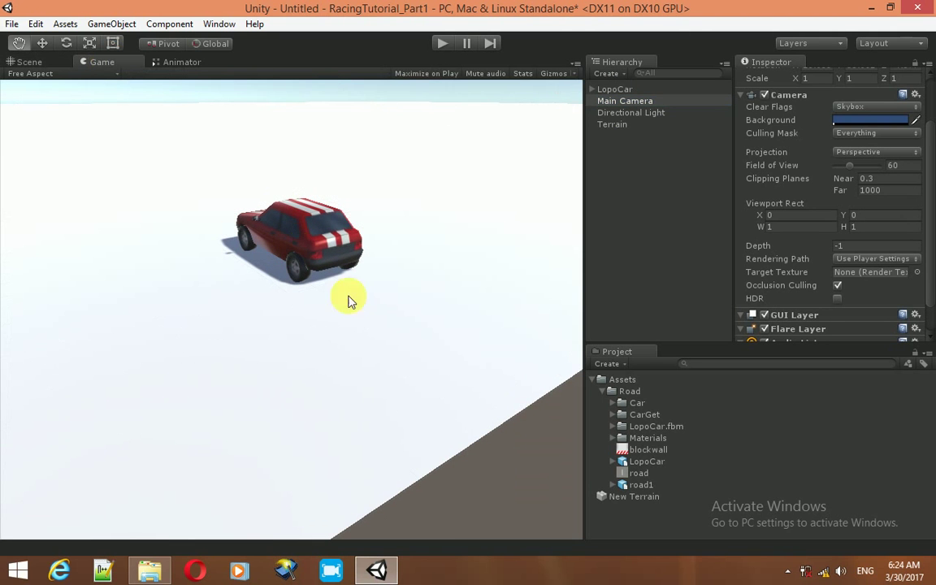
Run the scene in Play mode, stop it to reset the car, and show hidden tray icons
left_click(442, 43)
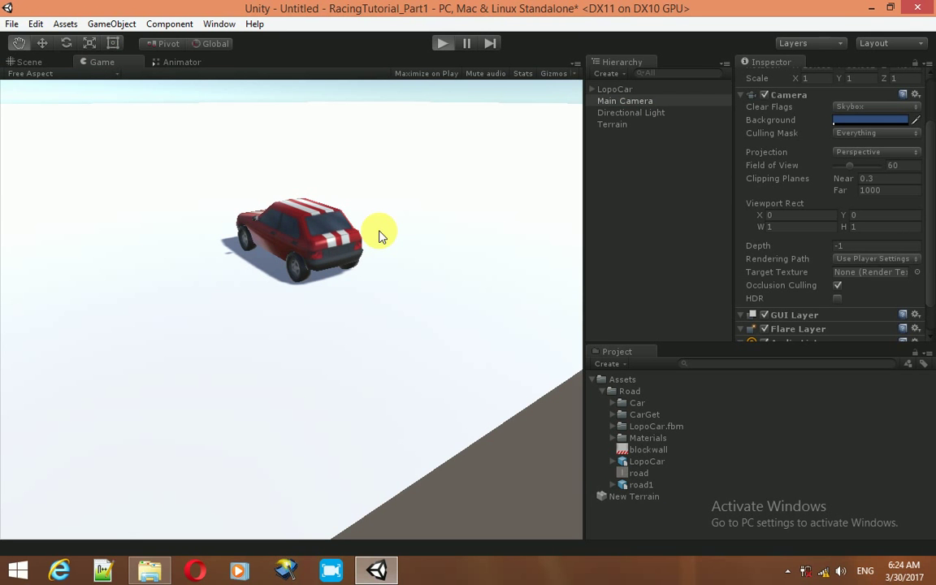
key("ctrl+p")
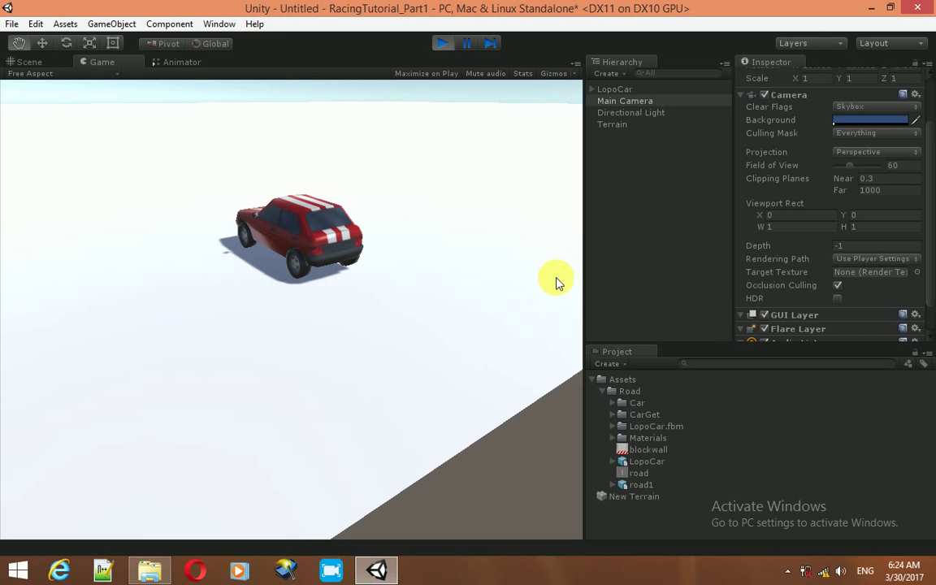
left_click(438, 42)
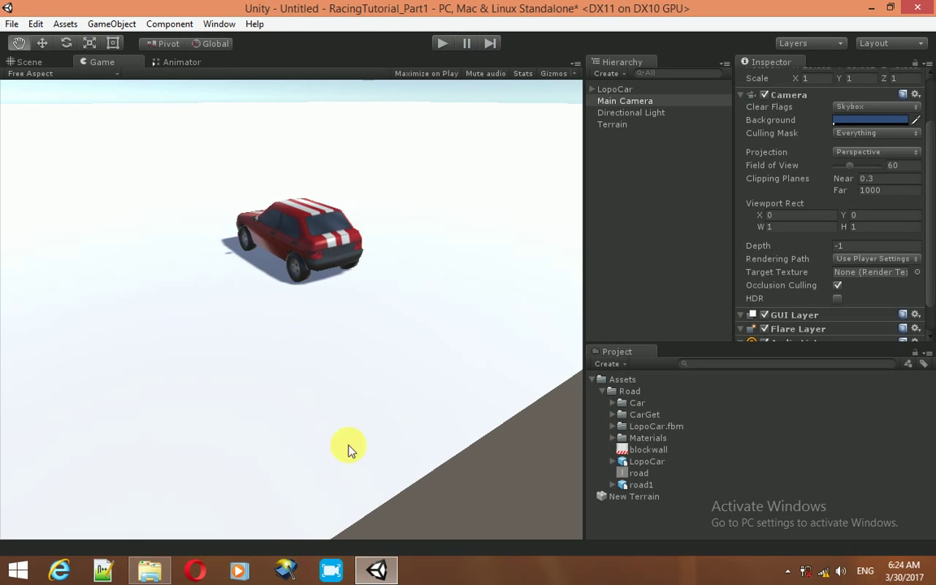
left_click(787, 571)
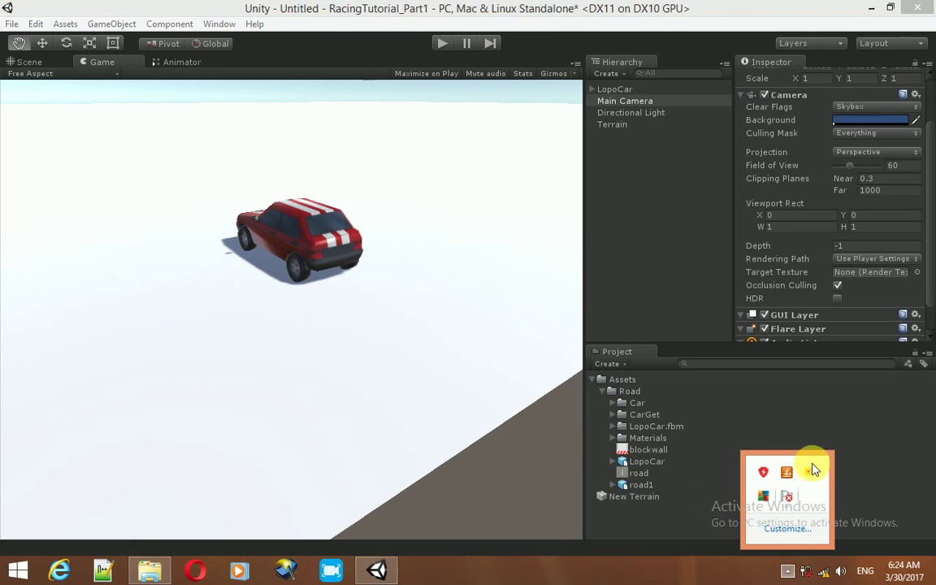